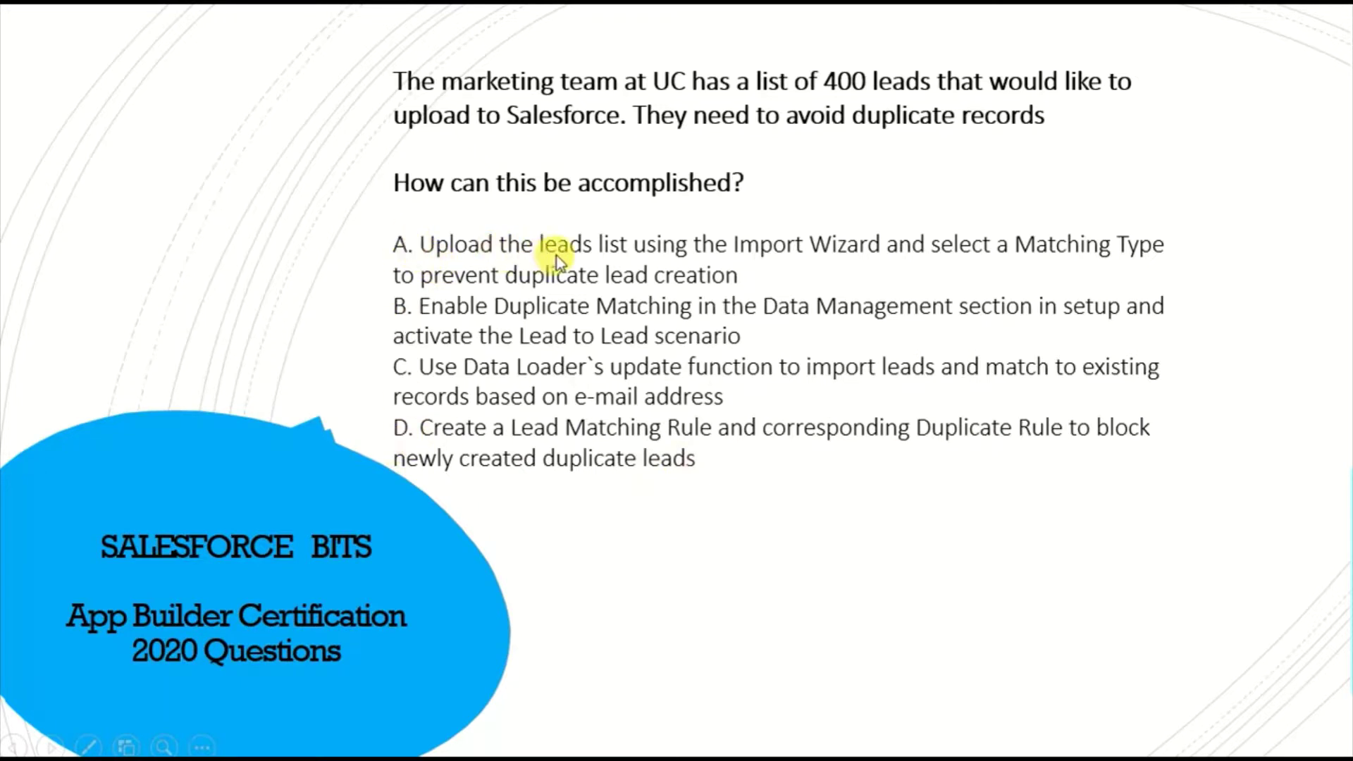
Step: Set the Data Import Wizard to add new and update existing Leads, matched by Name
key("alt+Tab")
key("alt+Tab")
key("alt+Tab")
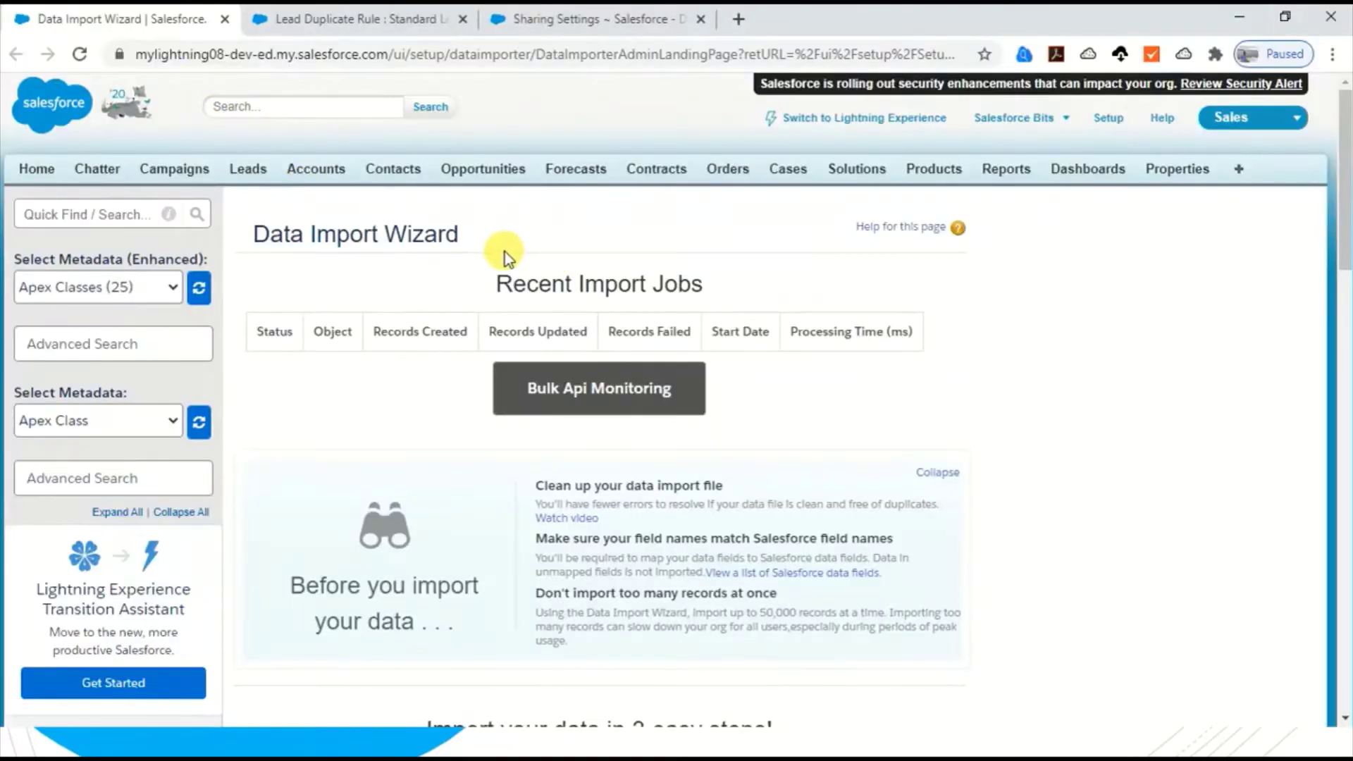
scroll(505, 257, "down", 7)
scroll(502, 268, "up", 1)
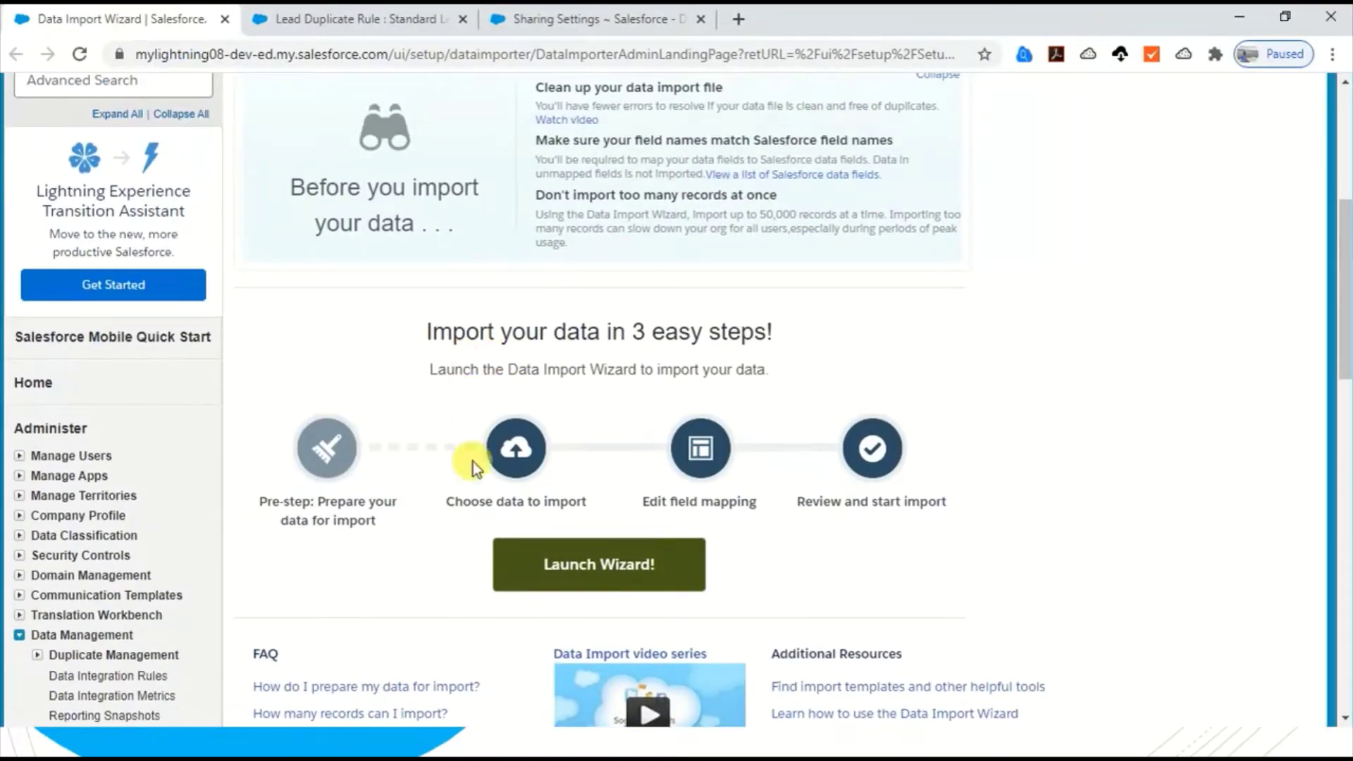
left_click(561, 571)
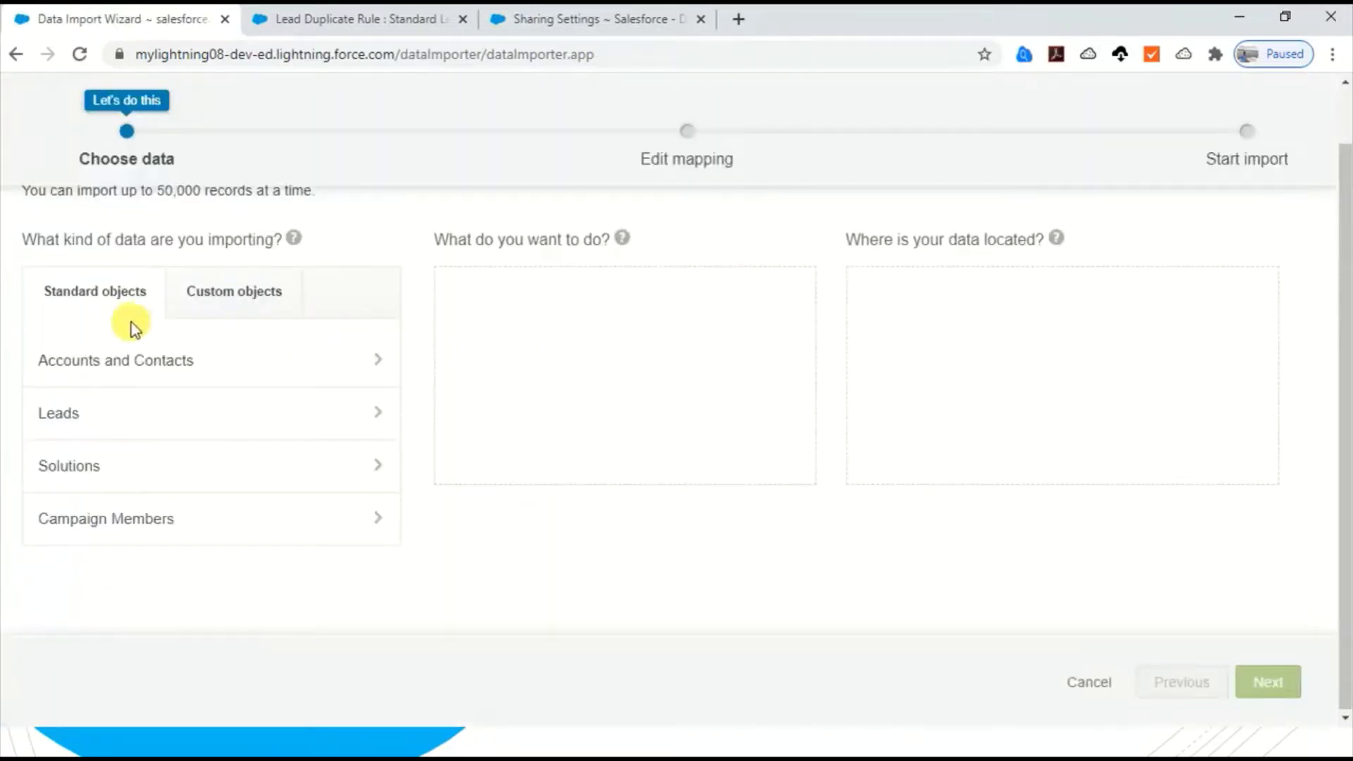
left_click(97, 425)
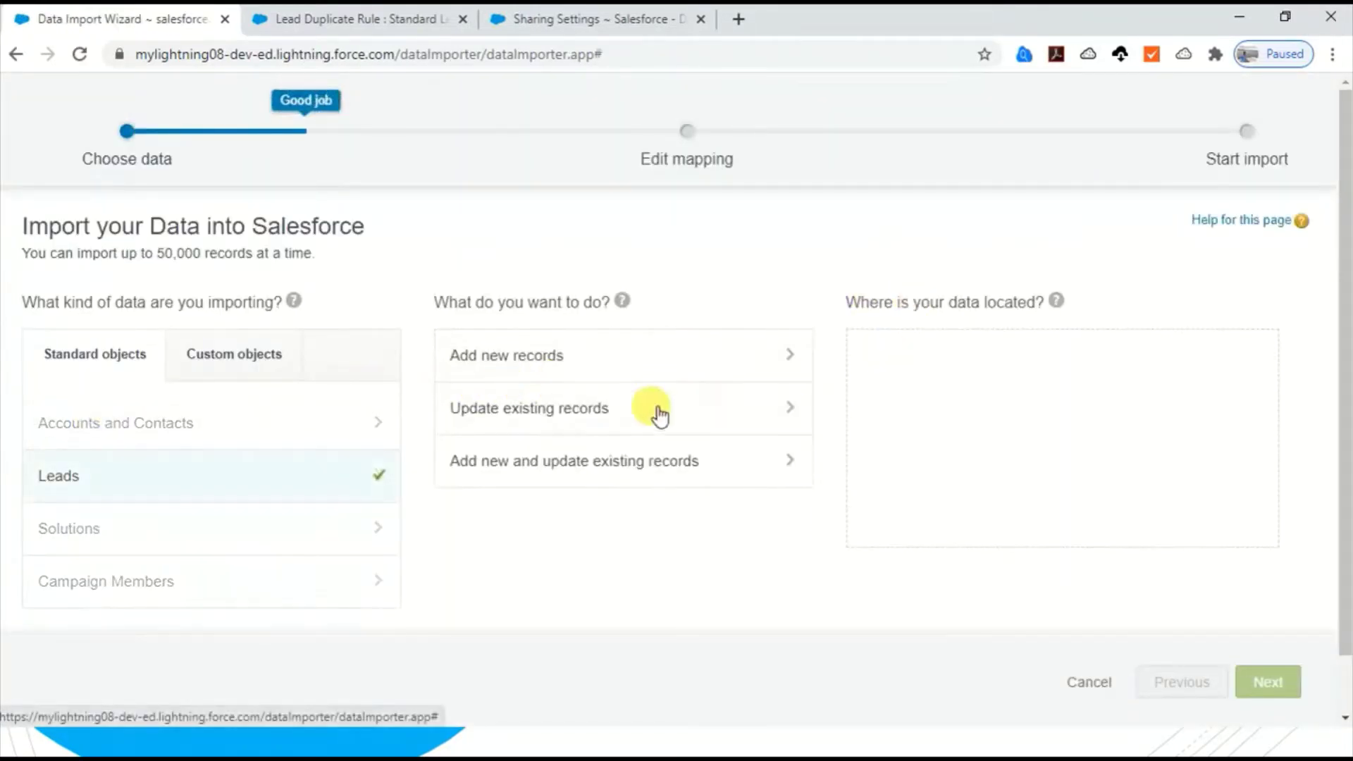
left_click(565, 466)
scroll(599, 444, "down", 4)
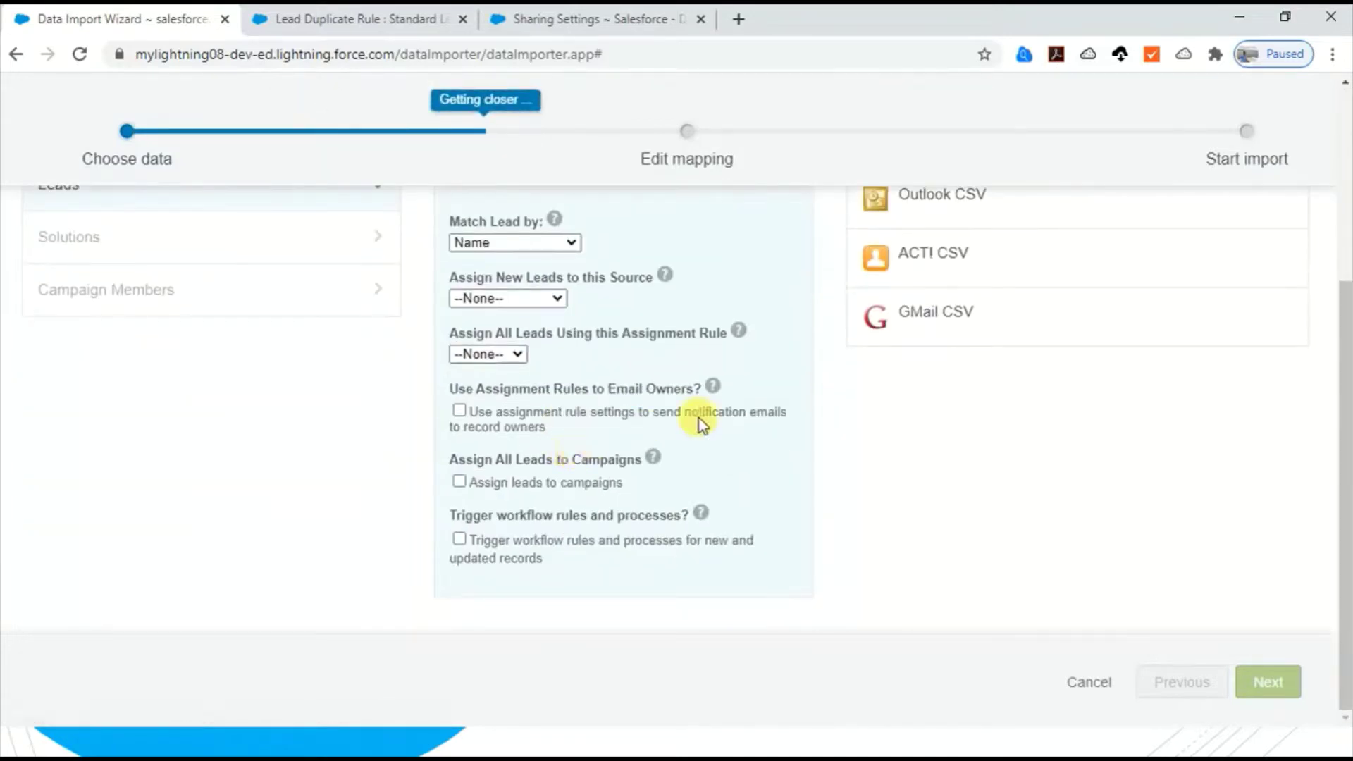
scroll(846, 392, "up", 5)
scroll(902, 493, "down", 2)
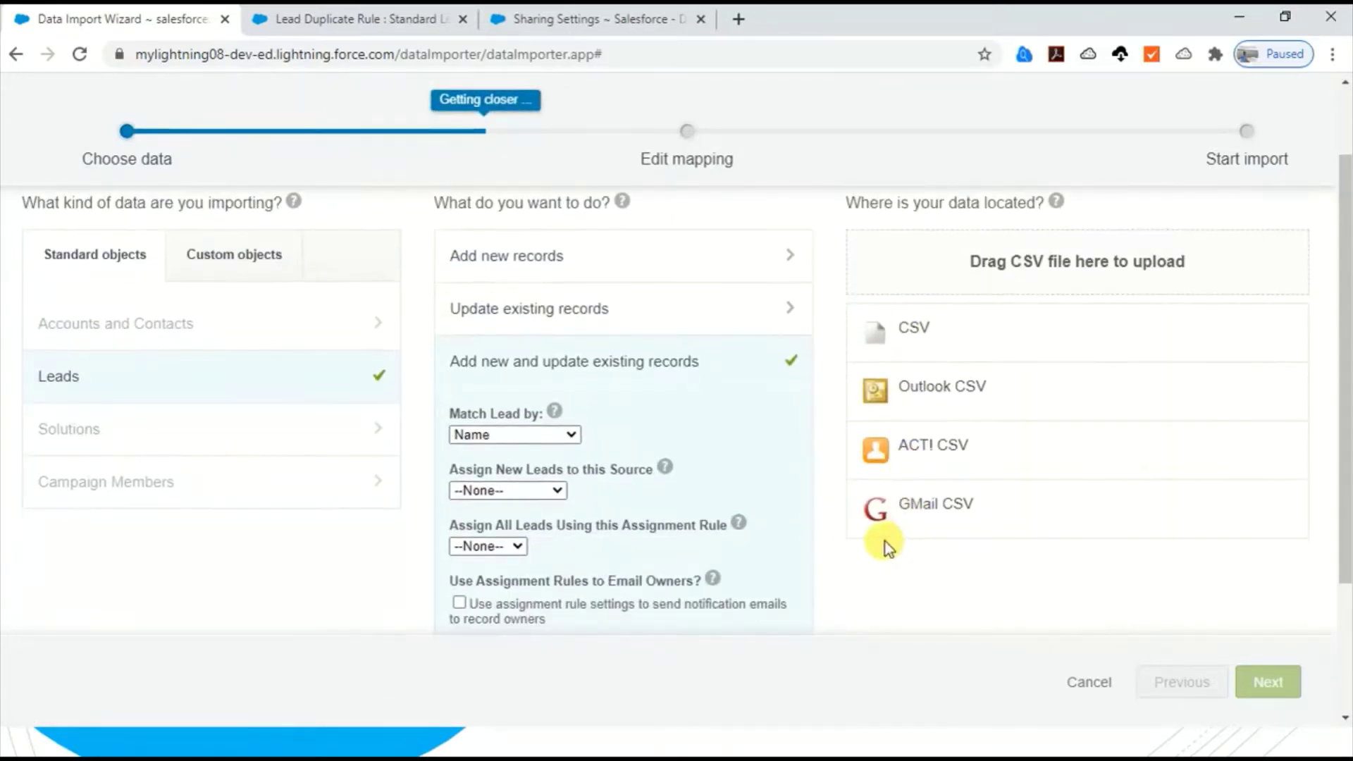
left_click(488, 437)
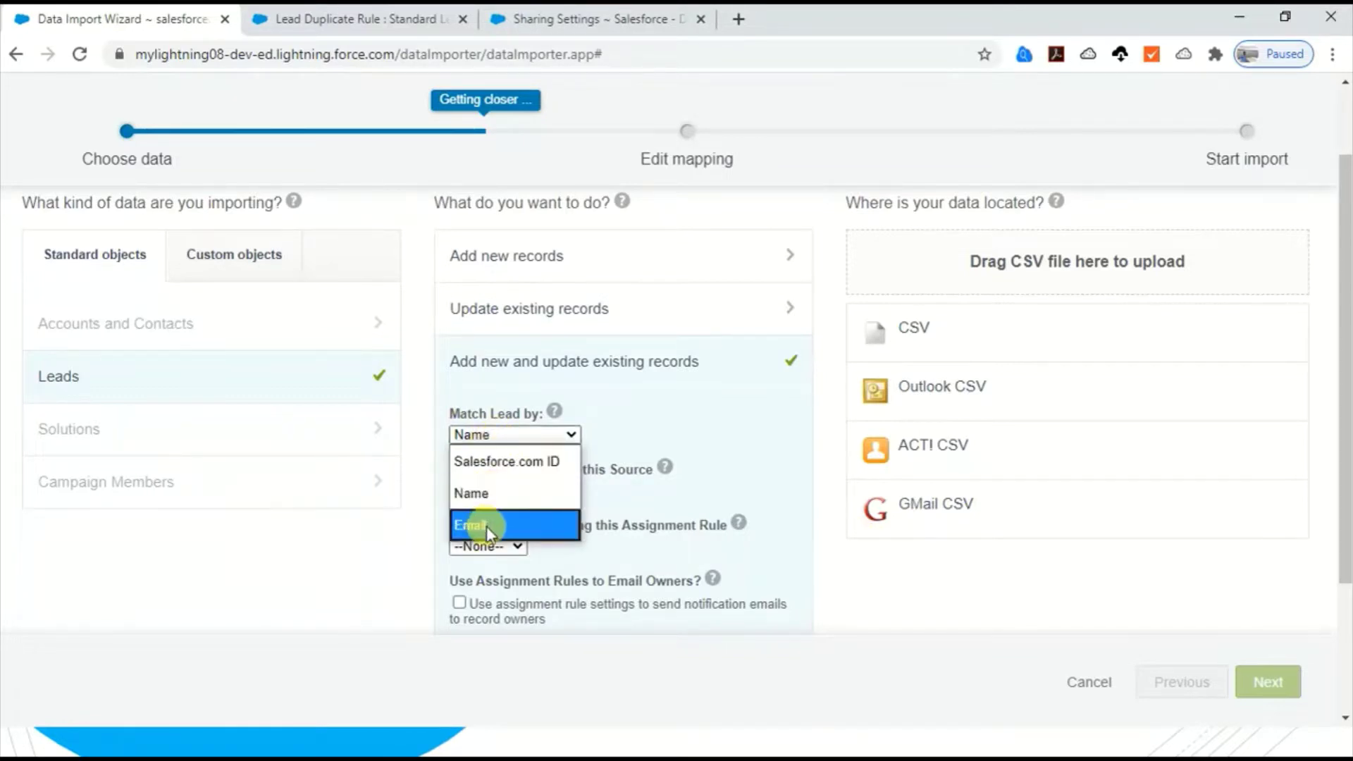
left_click(680, 409)
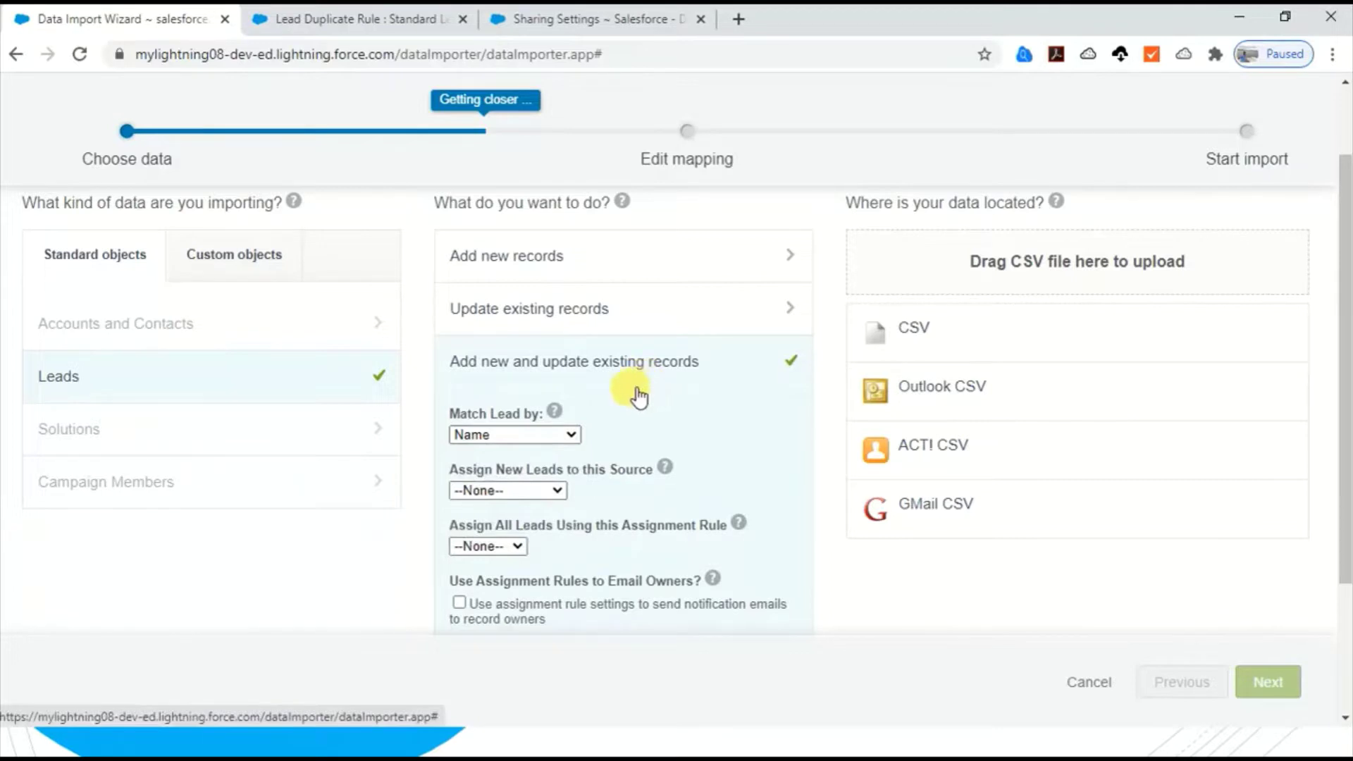
Step: Check the exam question slide, then go to the Standard Lead Duplicate Rule page
key("alt+Tab")
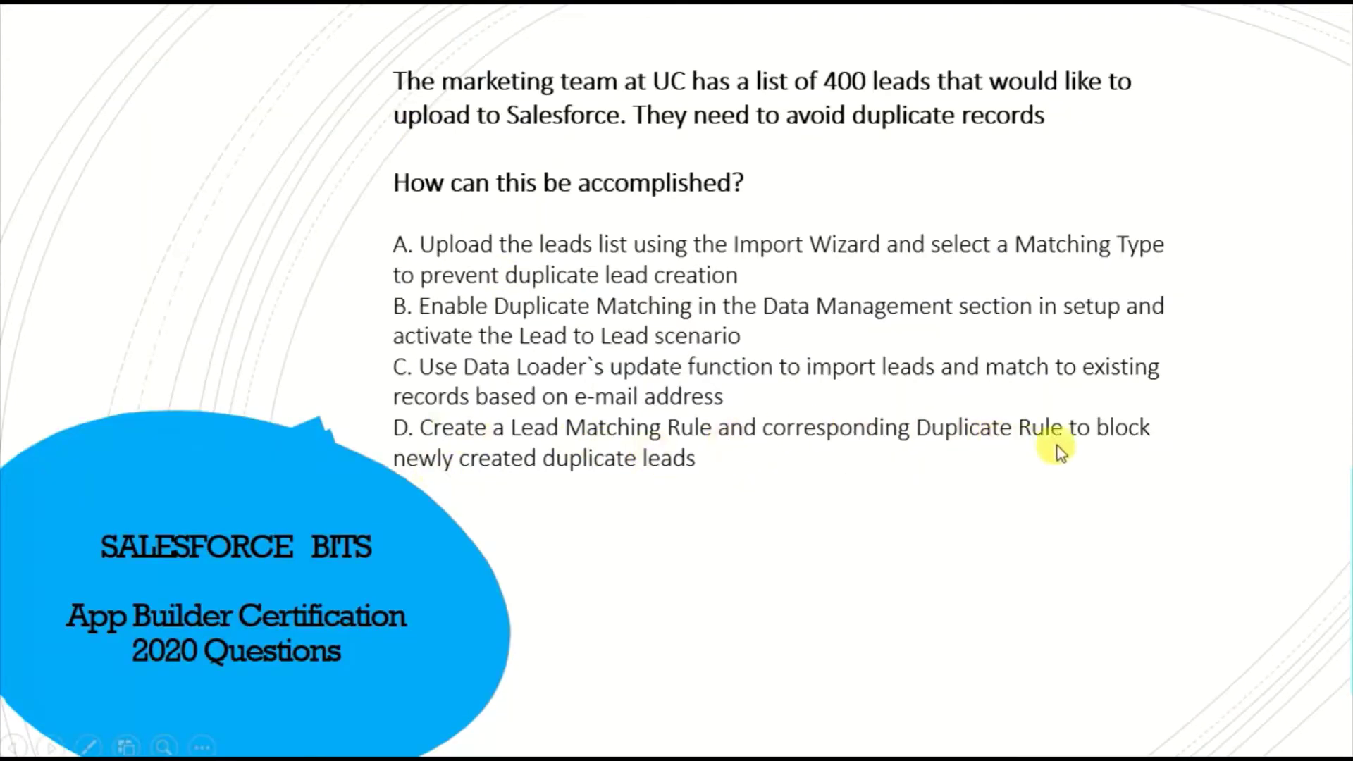
key("alt+Tab")
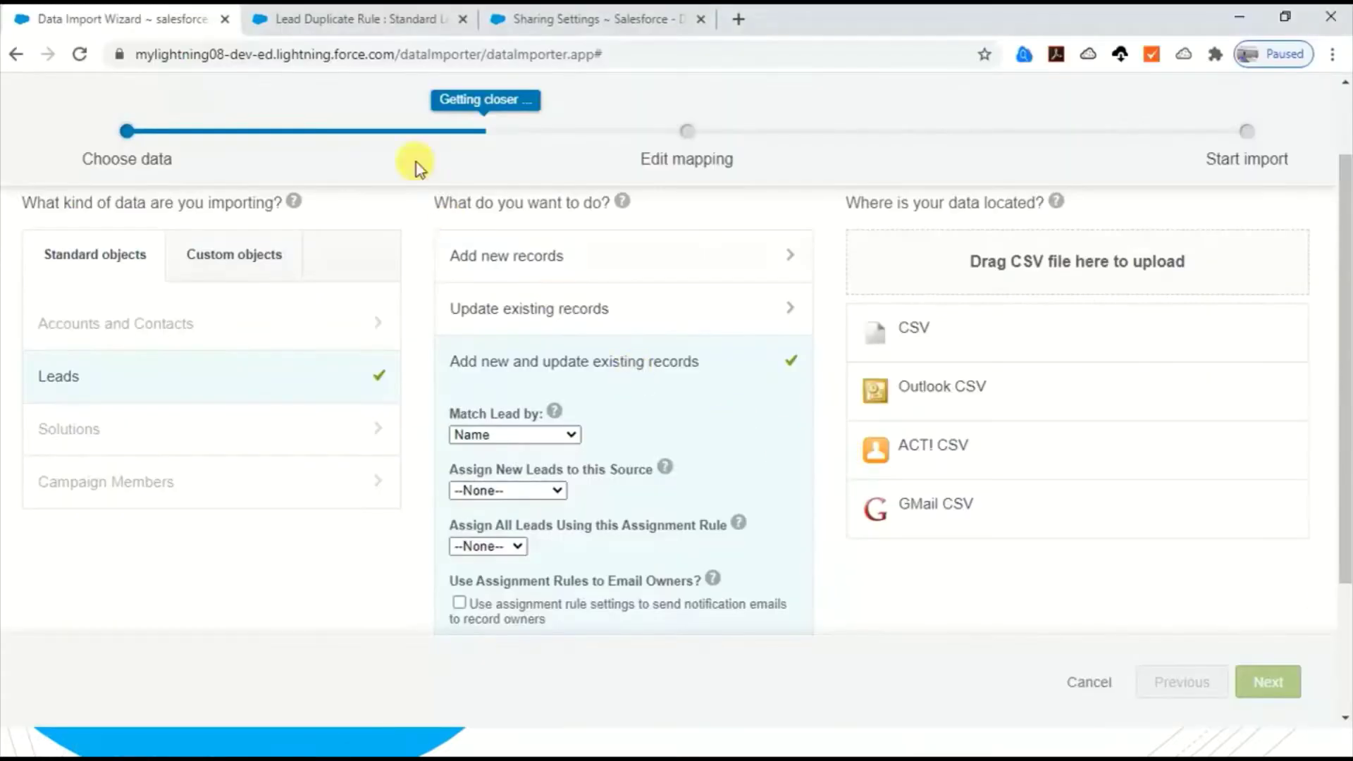
left_click(341, 21)
Step: Search Setup Quick Find for 'dupli' to list Duplicate Rules and Matching Rules
left_click(87, 221)
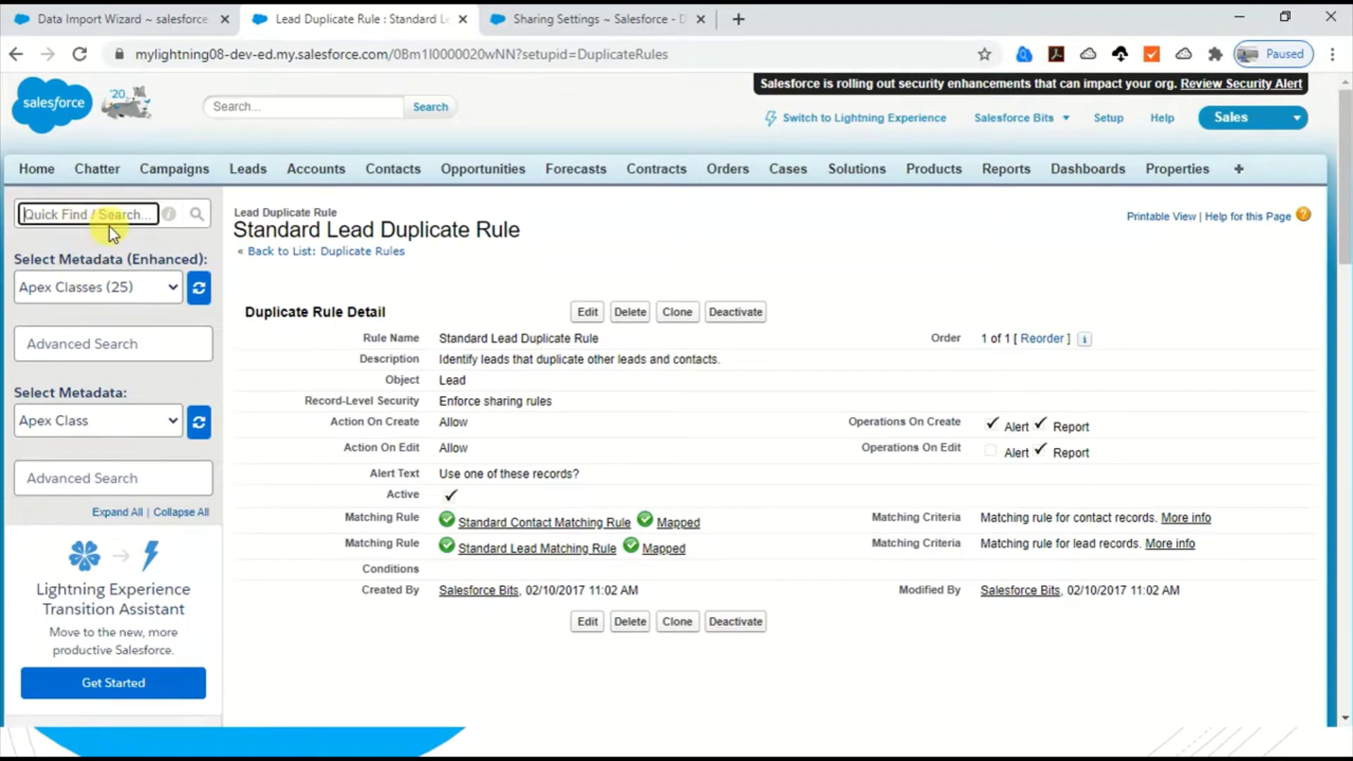
type("dupoi")
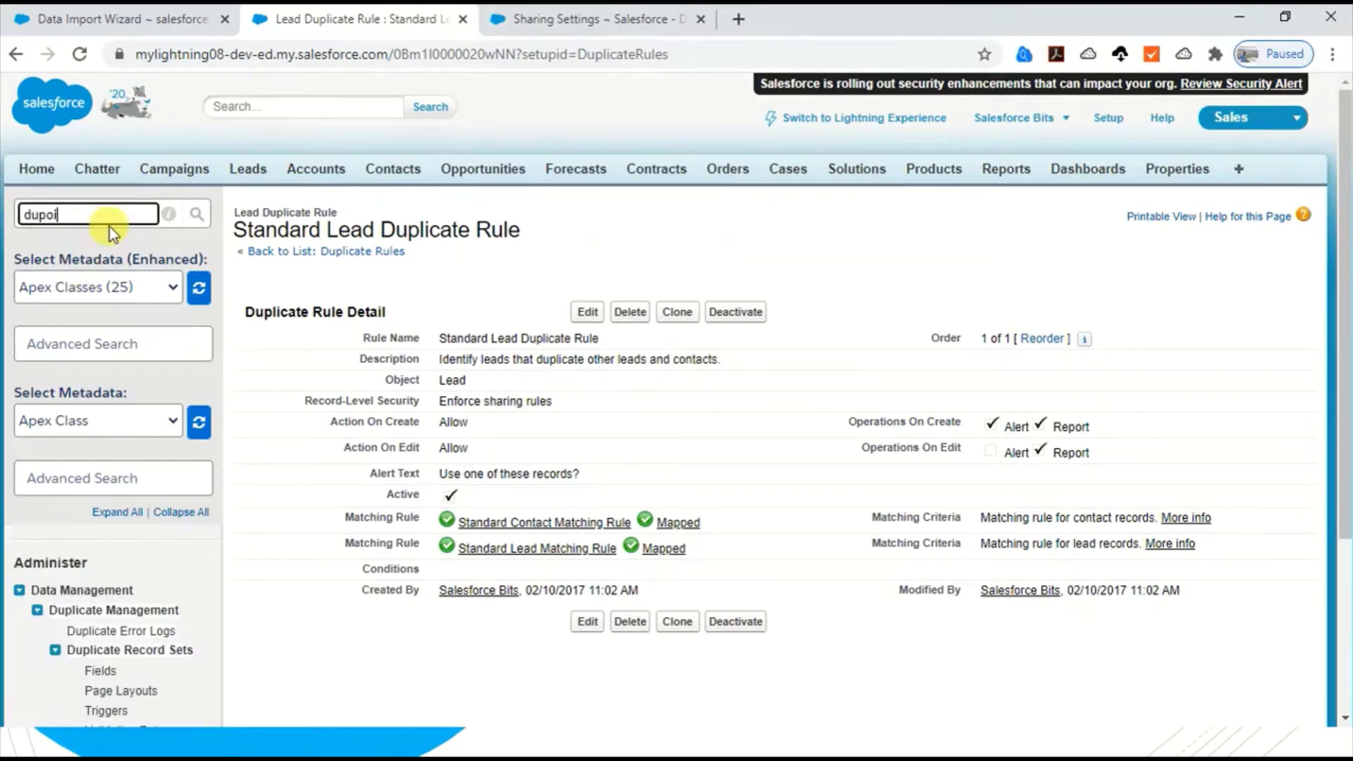
key("BackSpace")
key("BackSpace")
type("li")
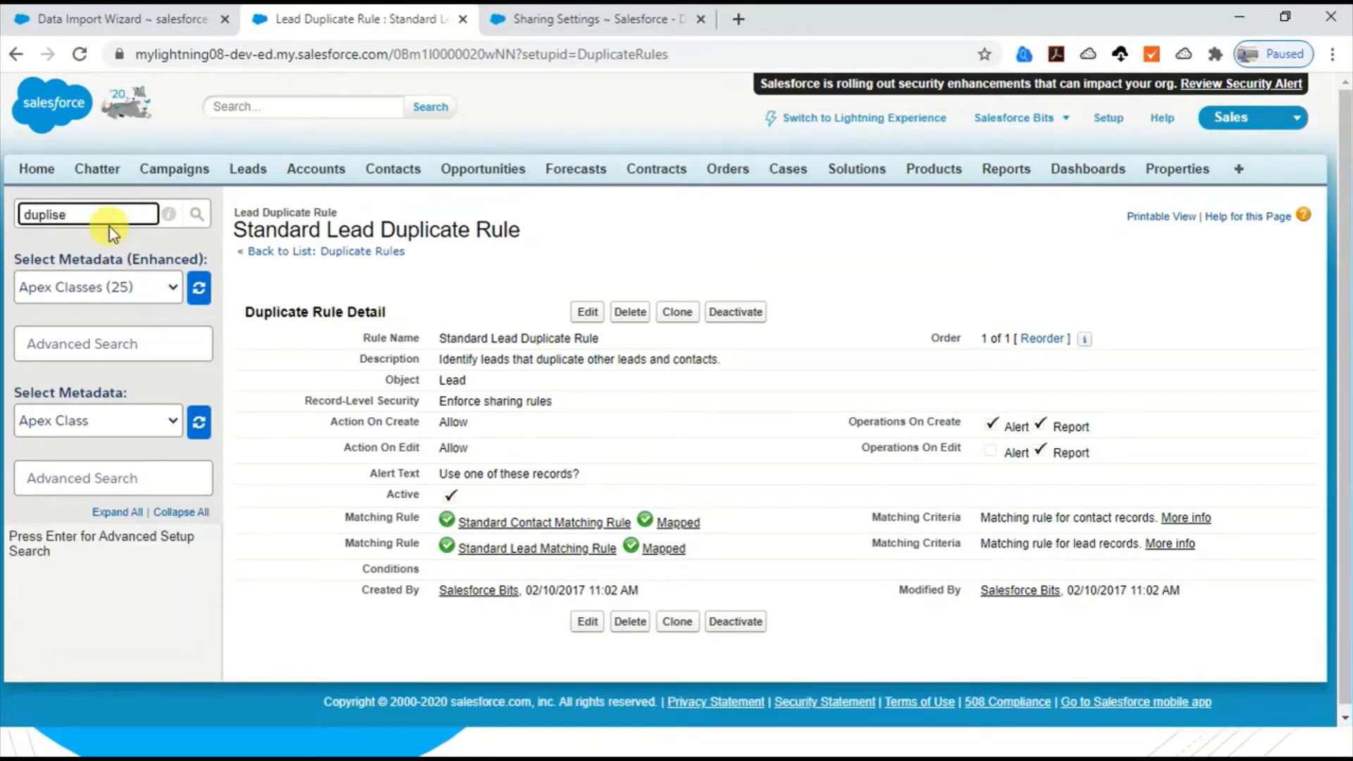
scroll(70, 551, "down", 3)
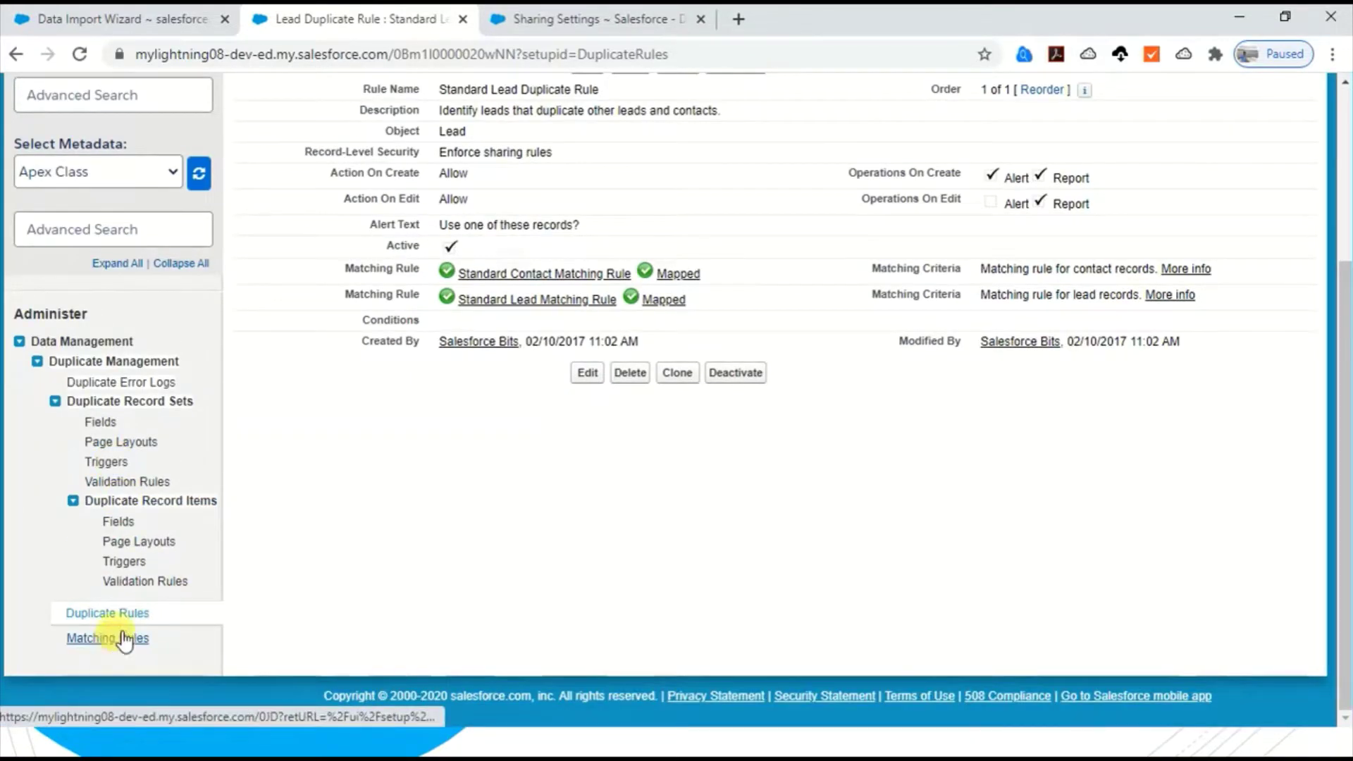
scroll(303, 504, "up", 3)
scroll(312, 475, "down", 2)
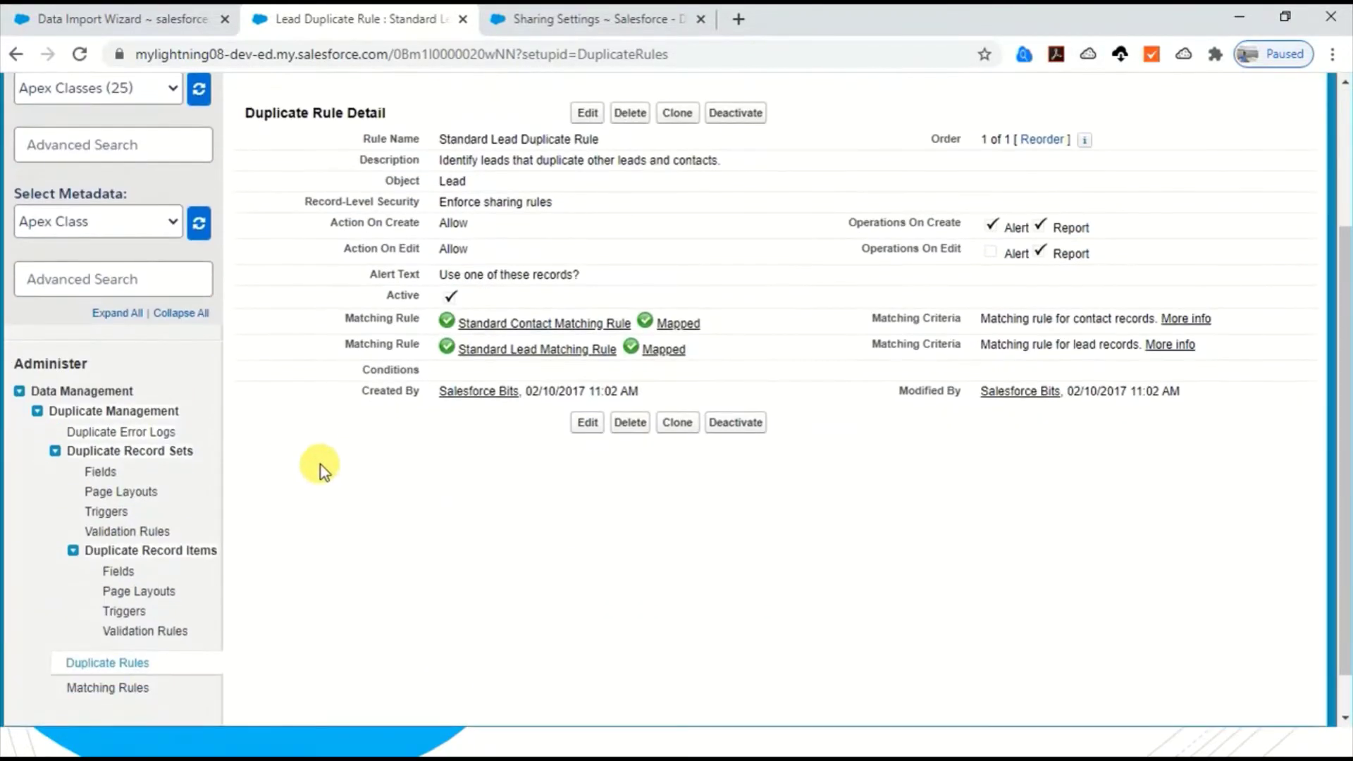
scroll(451, 297, "up", 1)
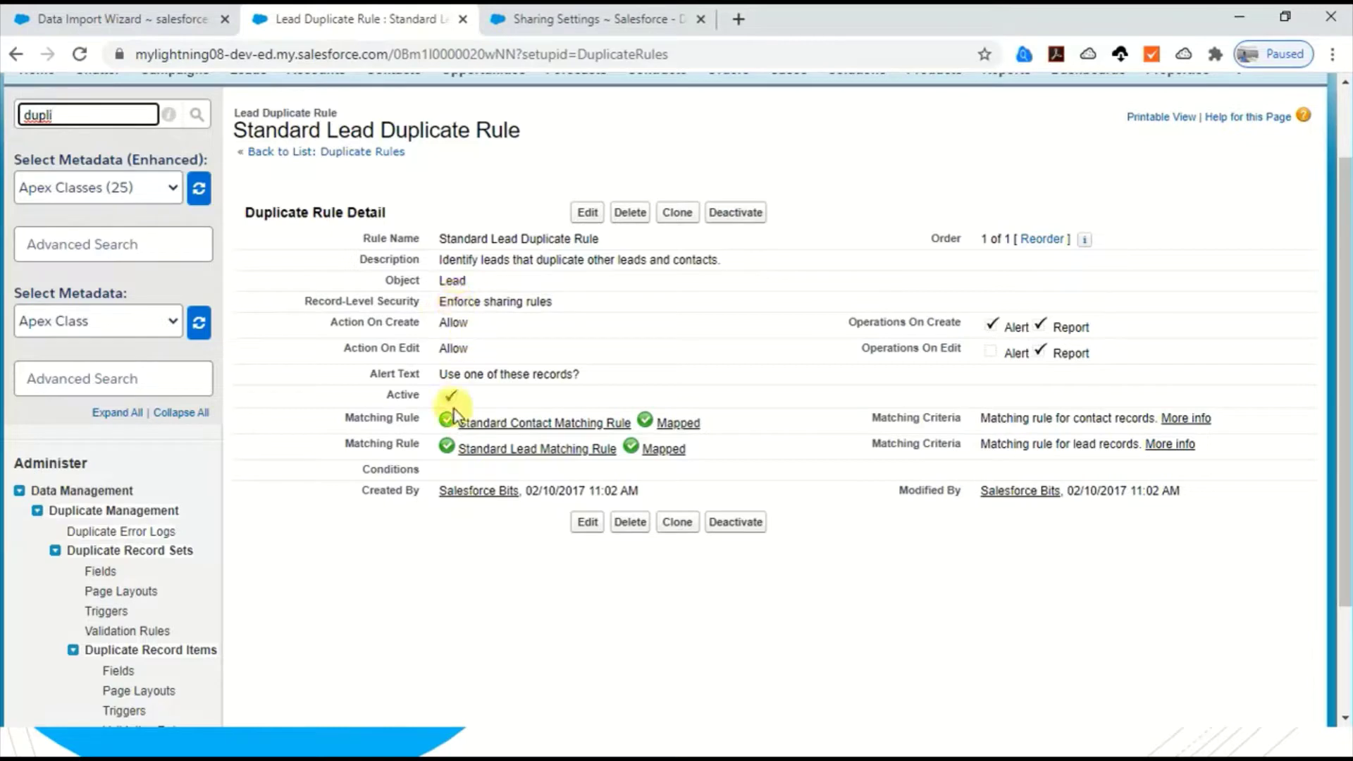
Step: Edit the Standard Lead Duplicate Rule, review the Allow actions on create and edit, then cancel
left_click(588, 212)
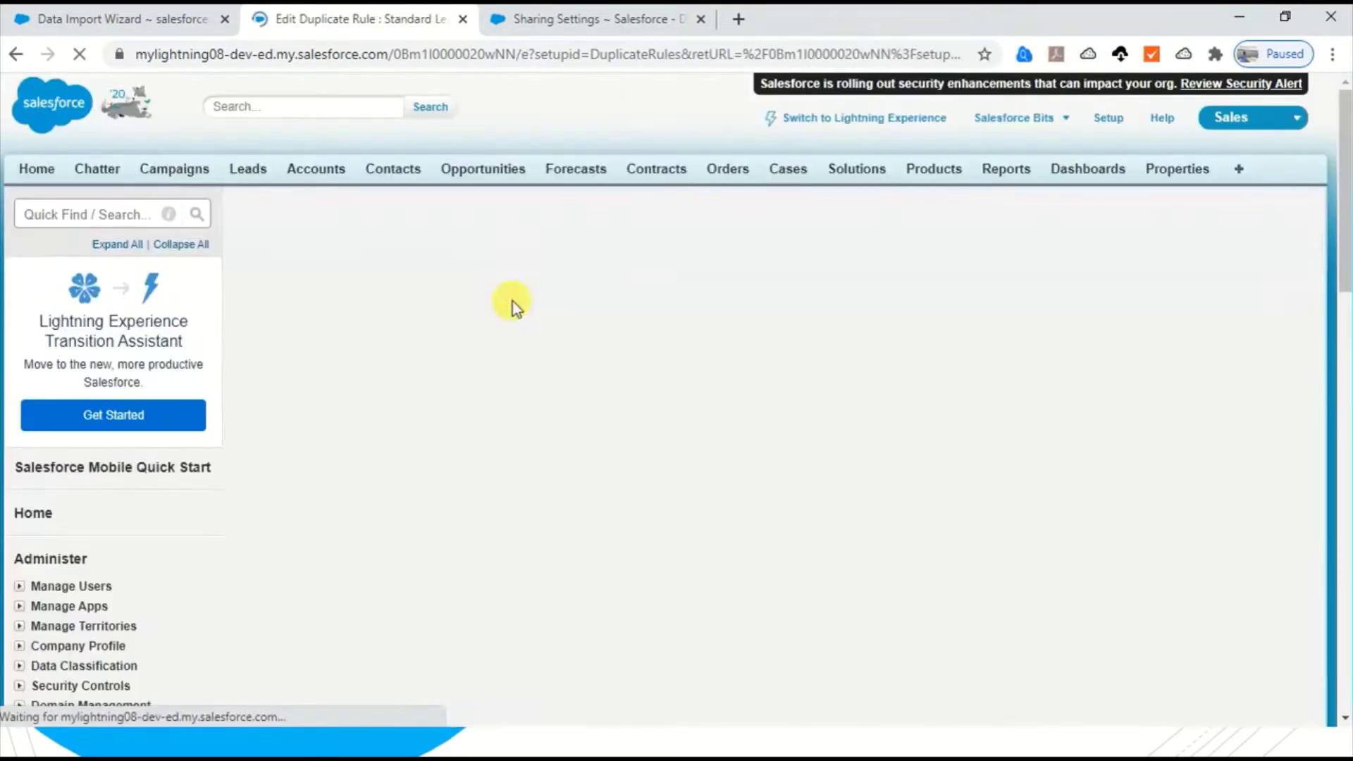
scroll(465, 423, "down", 2)
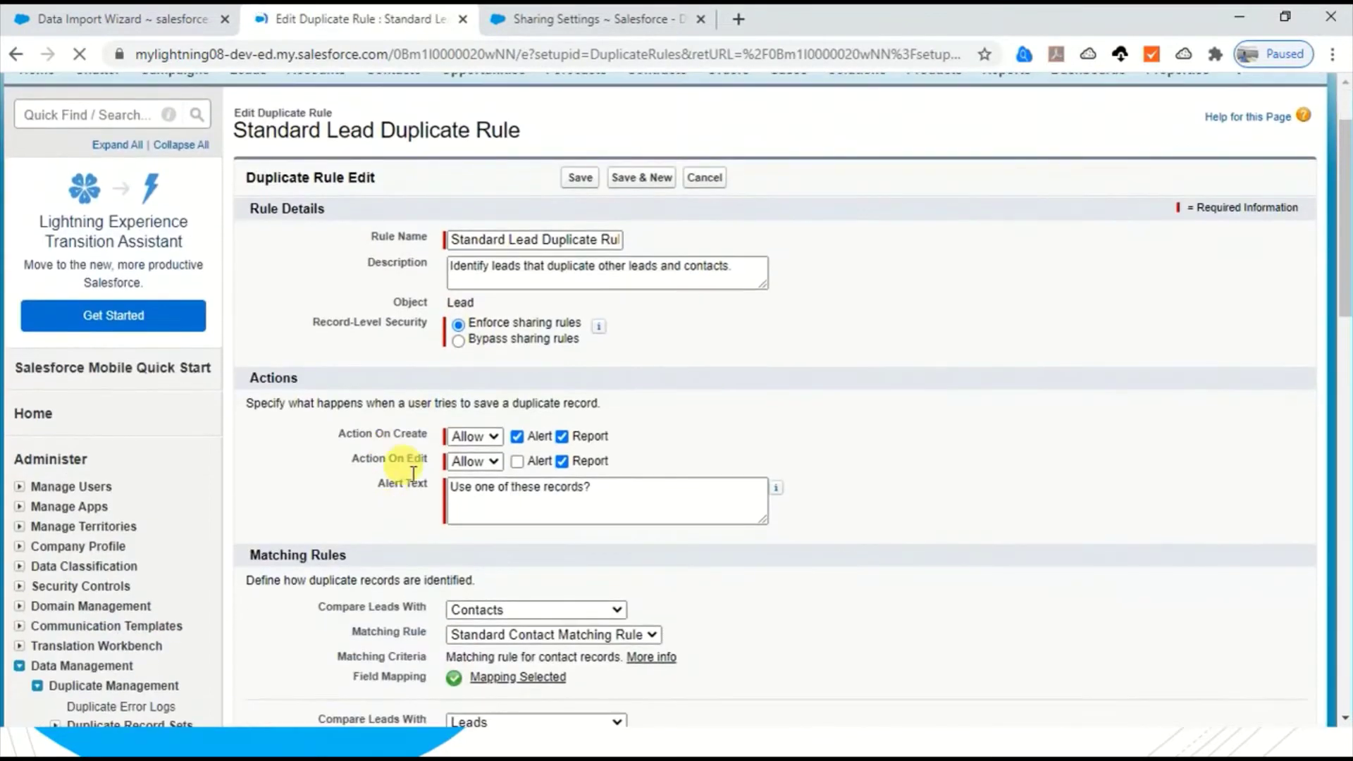
left_click(487, 437)
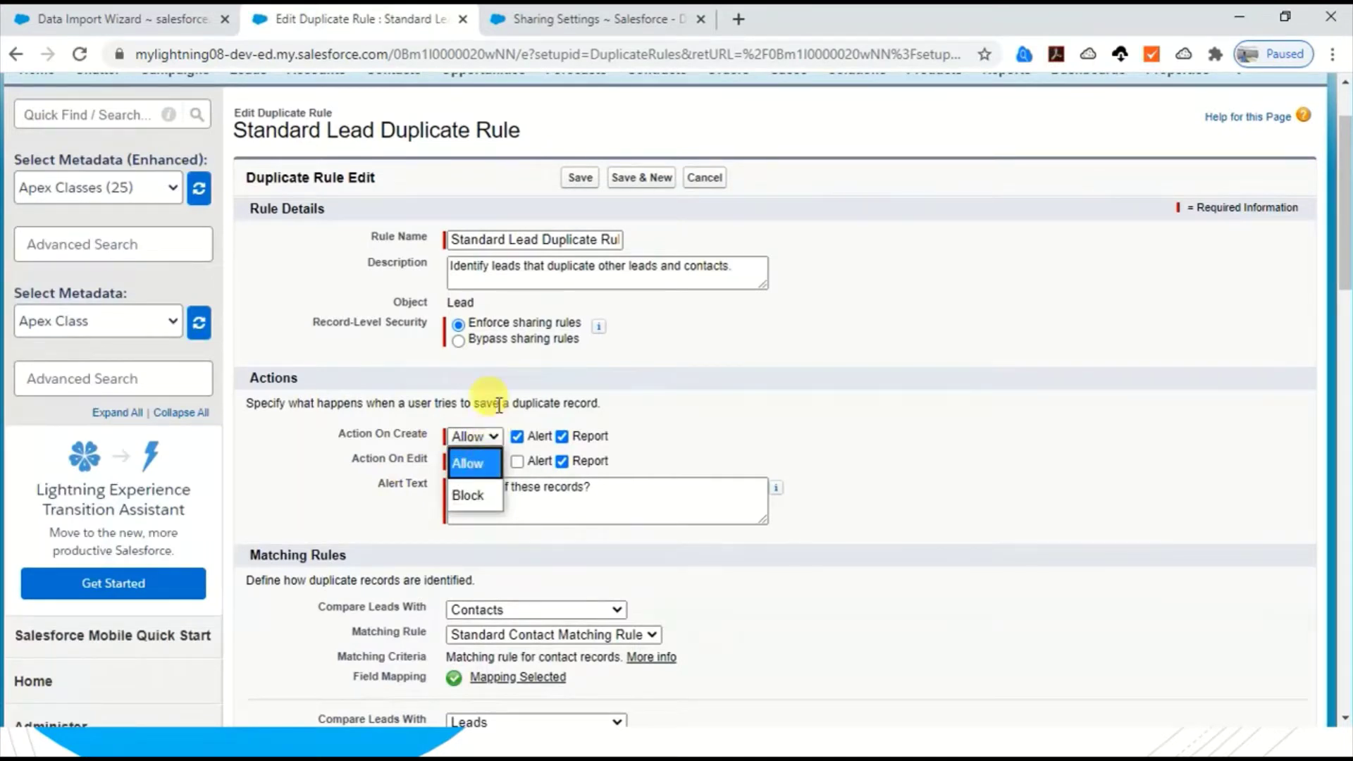
left_click(479, 463)
left_click(484, 461)
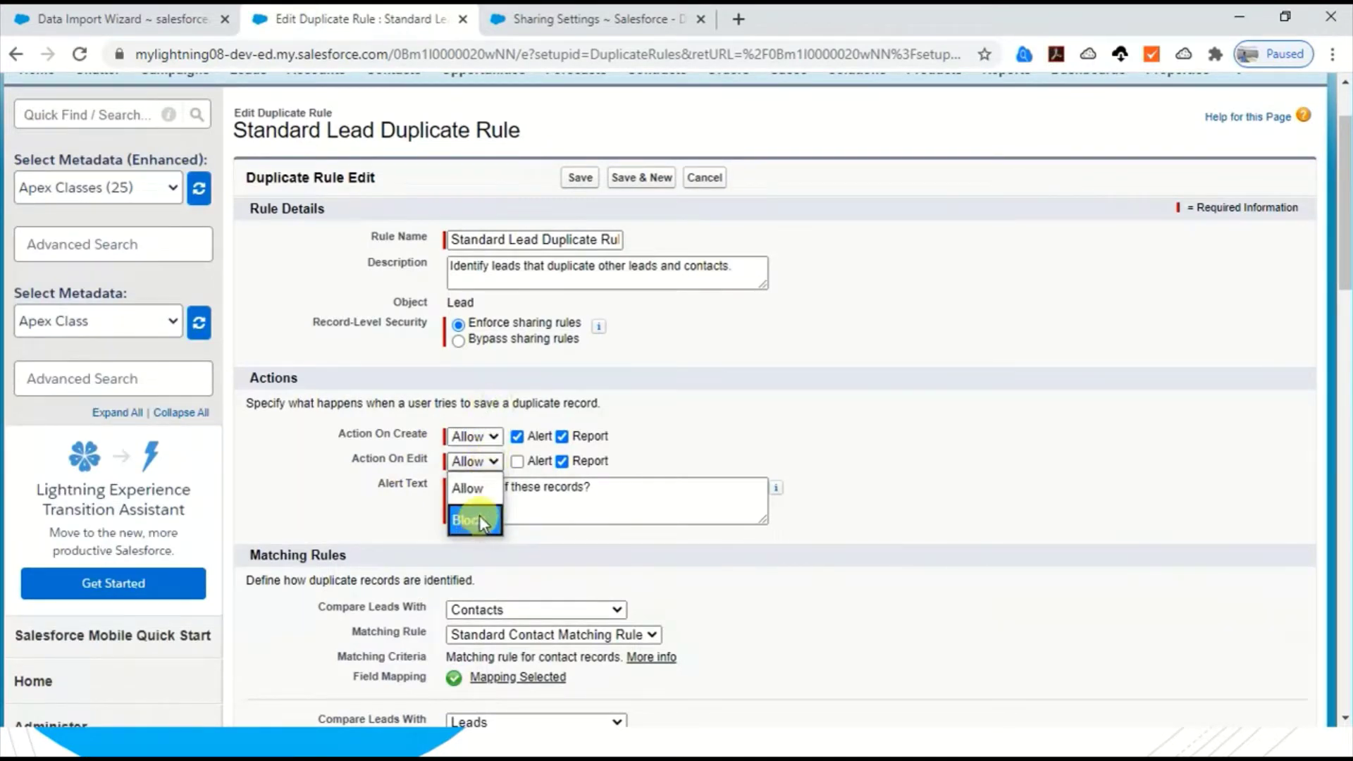
left_click(708, 429)
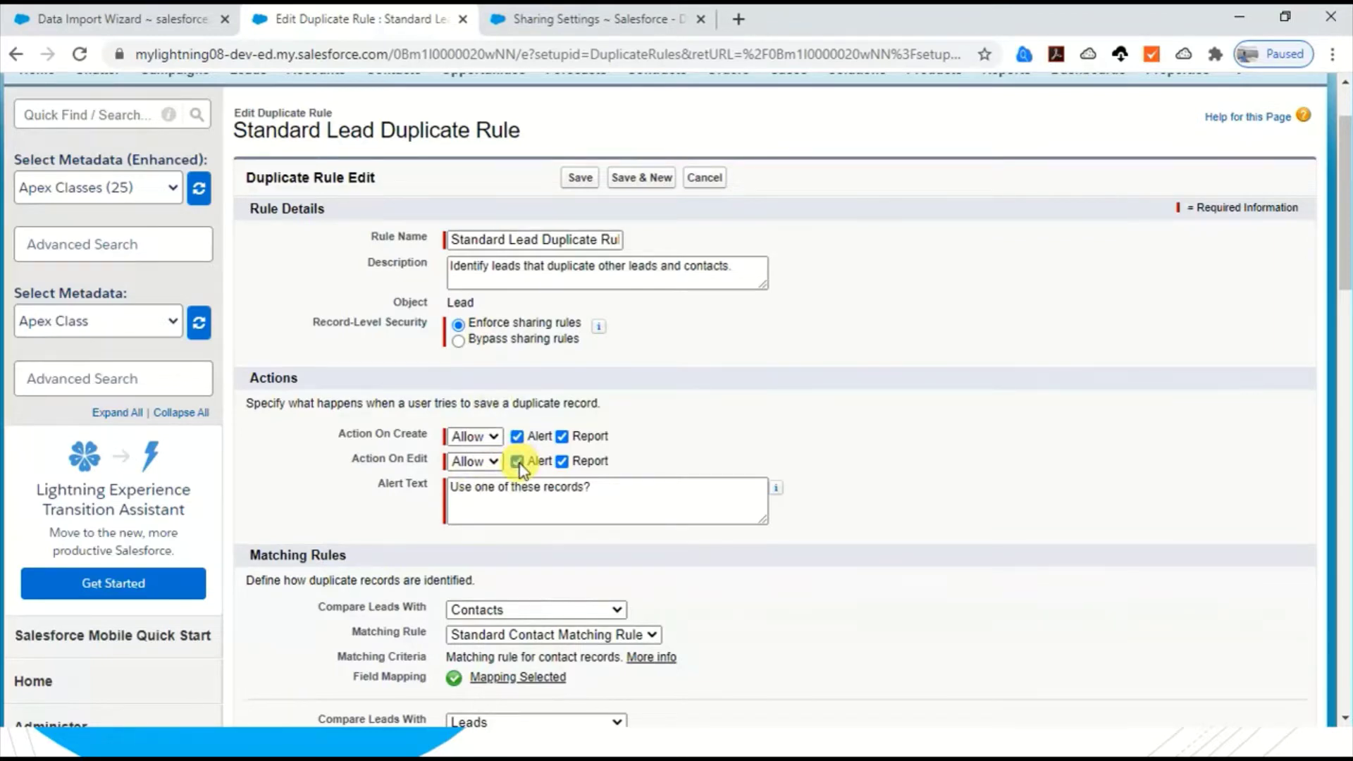
scroll(657, 451, "down", 4)
scroll(650, 454, "up", 4)
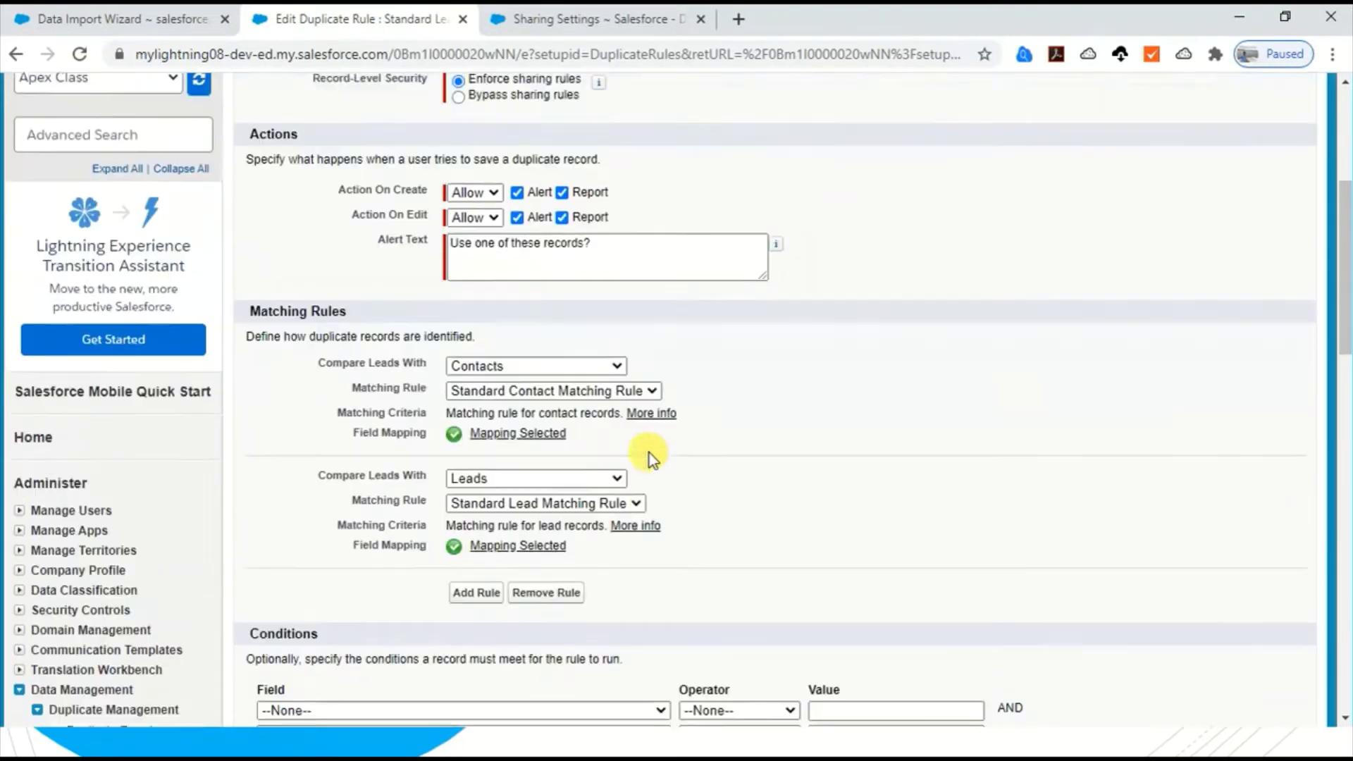
left_click(705, 181)
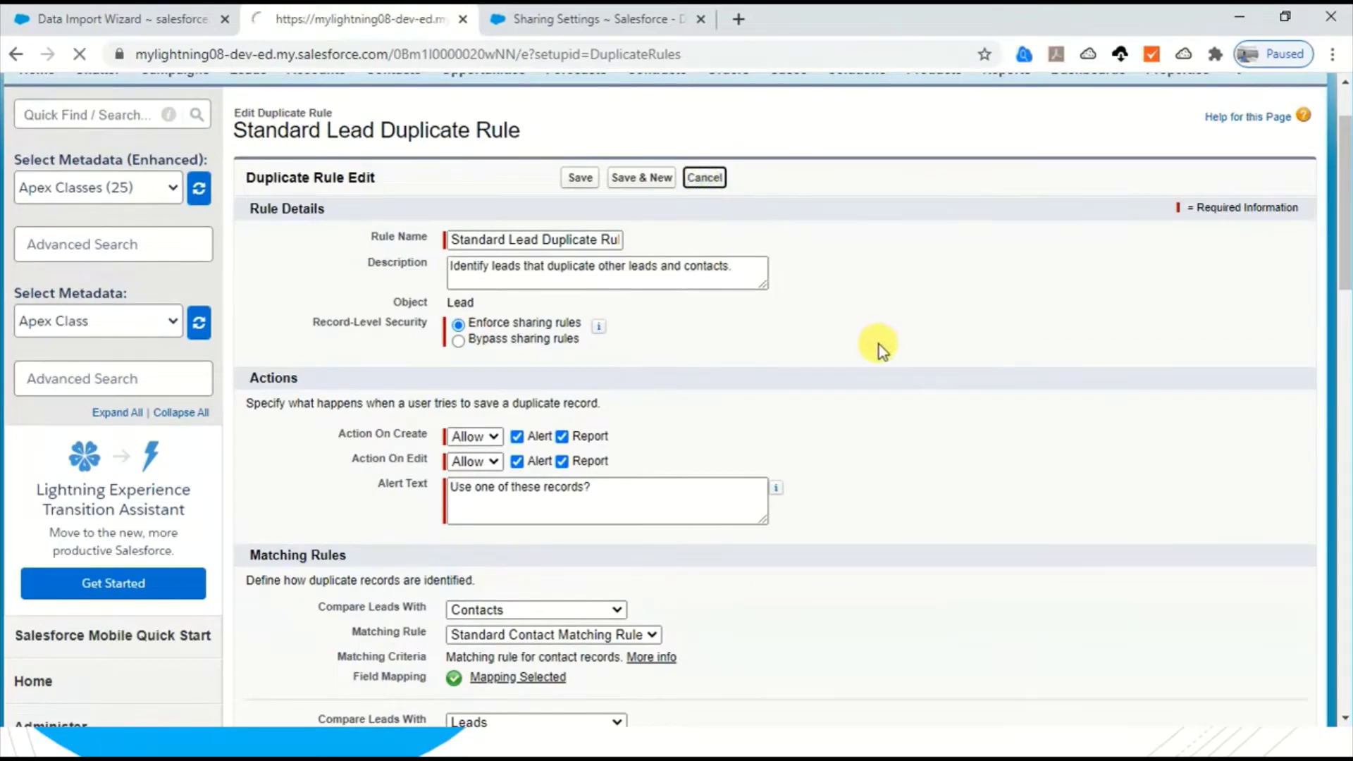
Step: Reveal answers A & D in the slide show and advance to the projects sharing-rule question
key("alt+Tab")
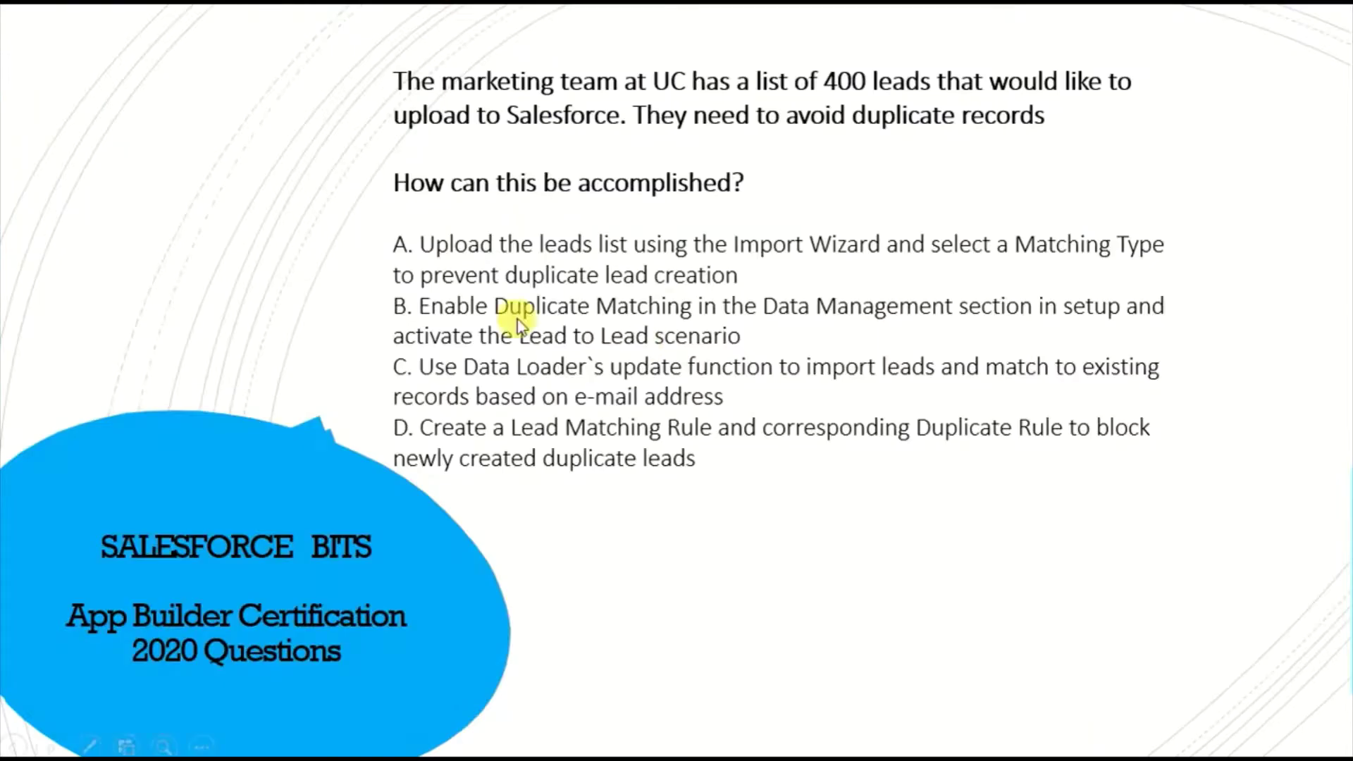
left_click(466, 283)
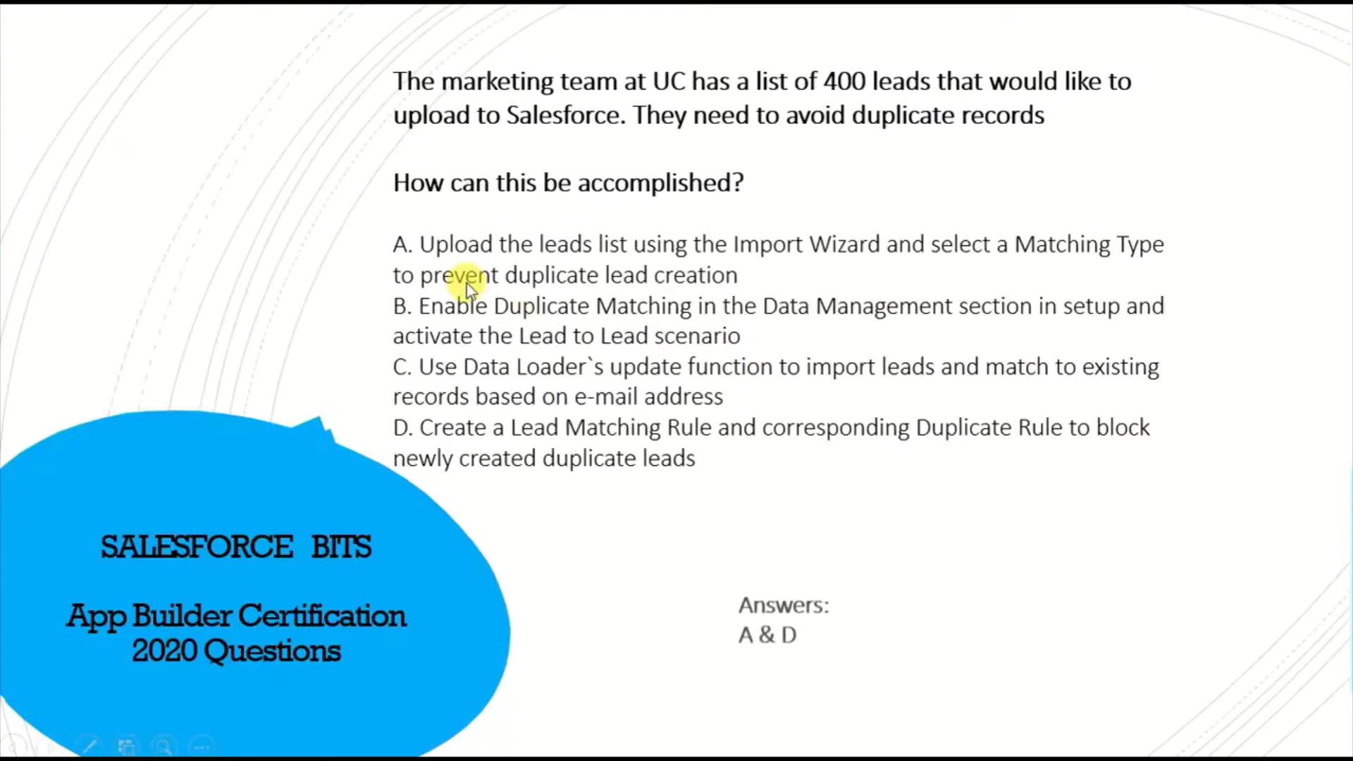
left_click(843, 578)
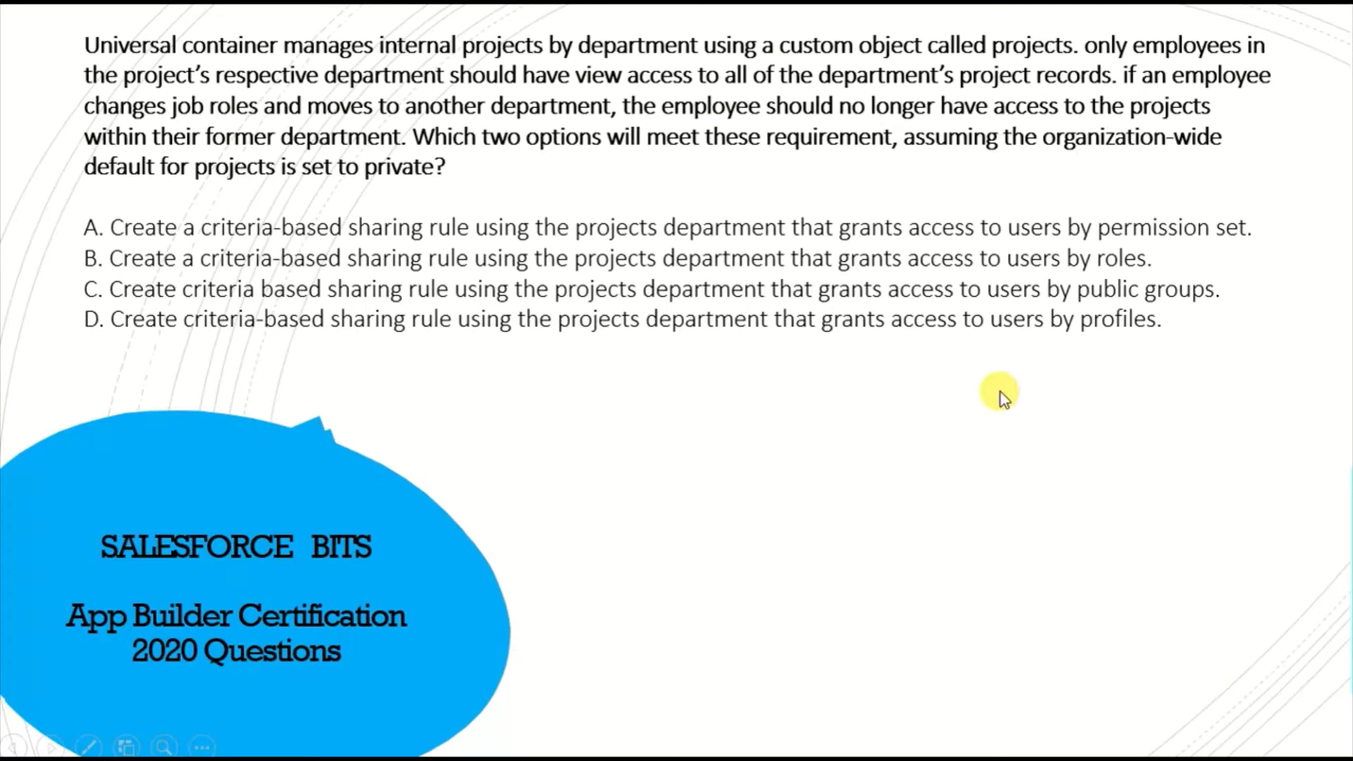
Step: Search Quick Find for 'shar' and scroll Sharing Settings down to Lead Sharing Rules
key("alt+Tab")
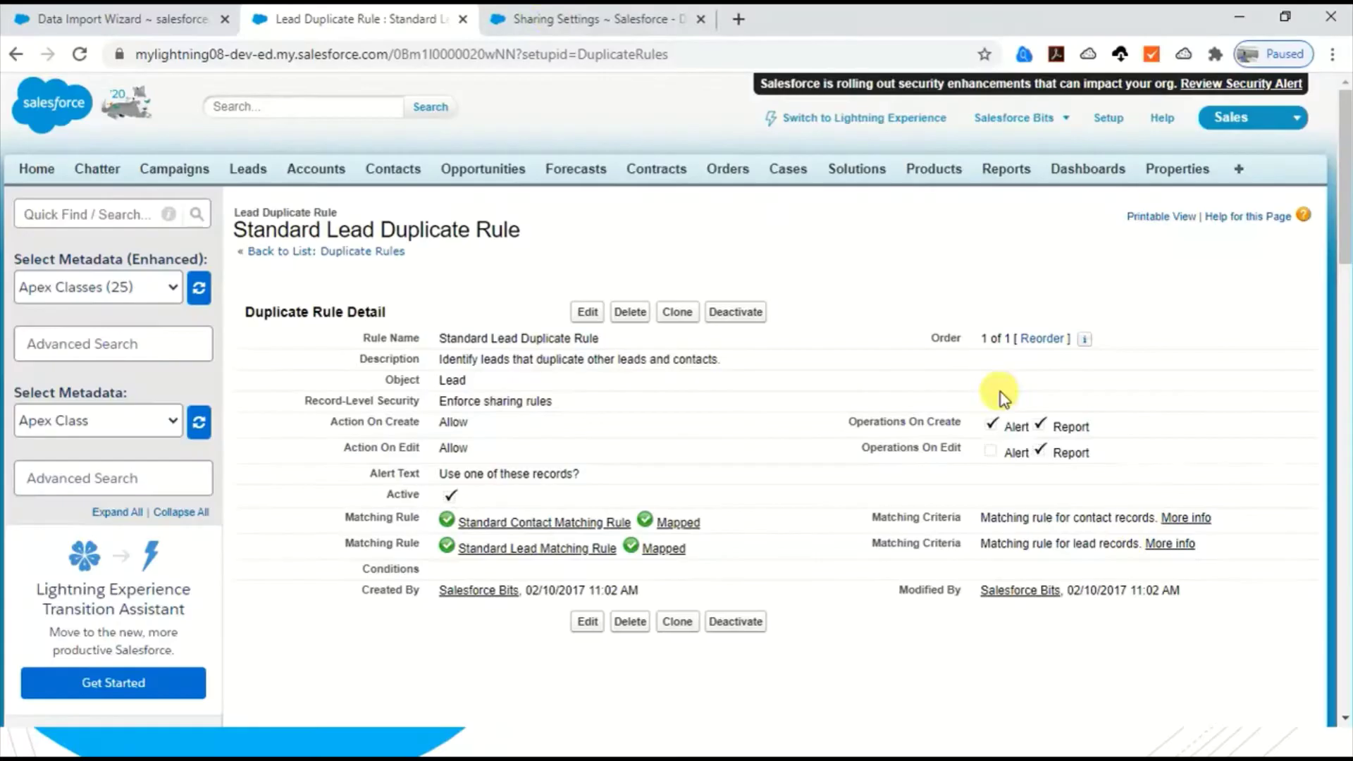
left_click(578, 20)
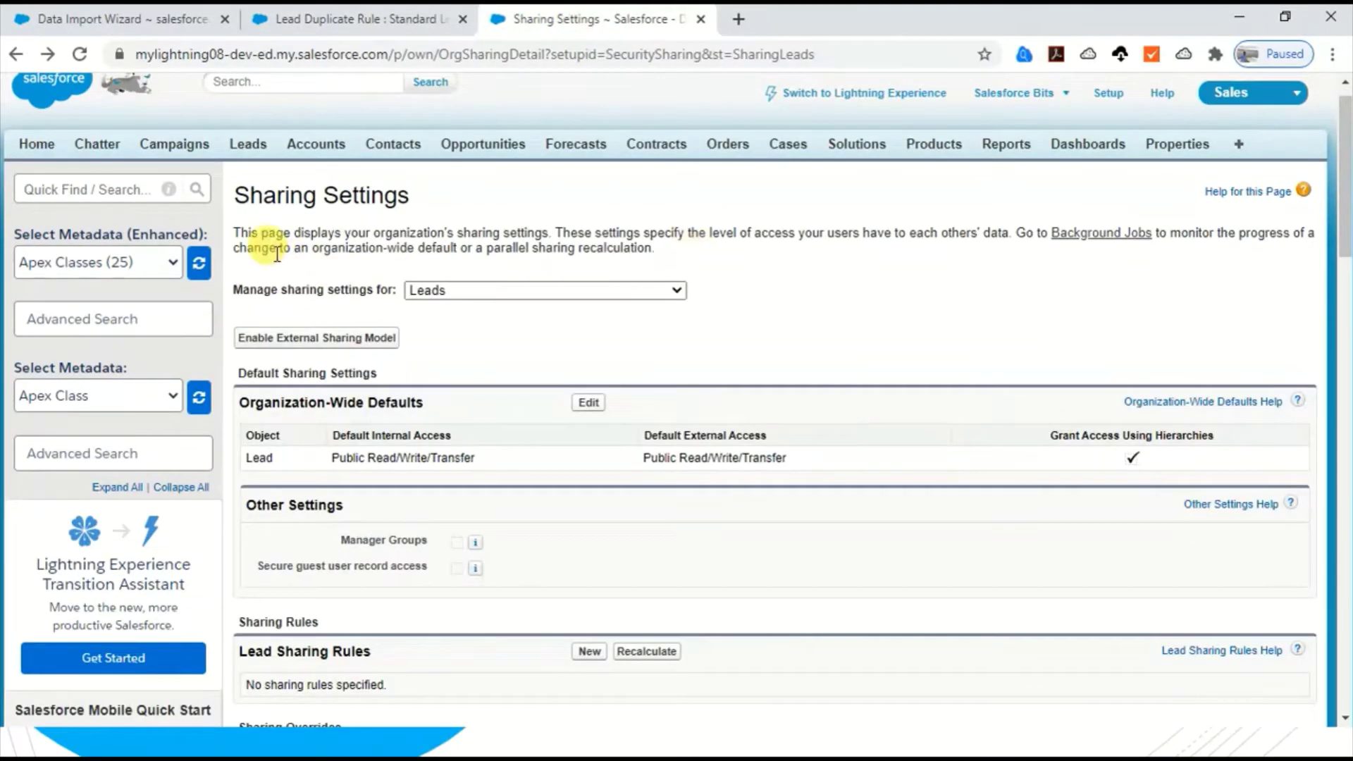
scroll(96, 234, "down", 3)
scroll(95, 234, "up", 3)
left_click(86, 211)
type("share")
key("BackSpace")
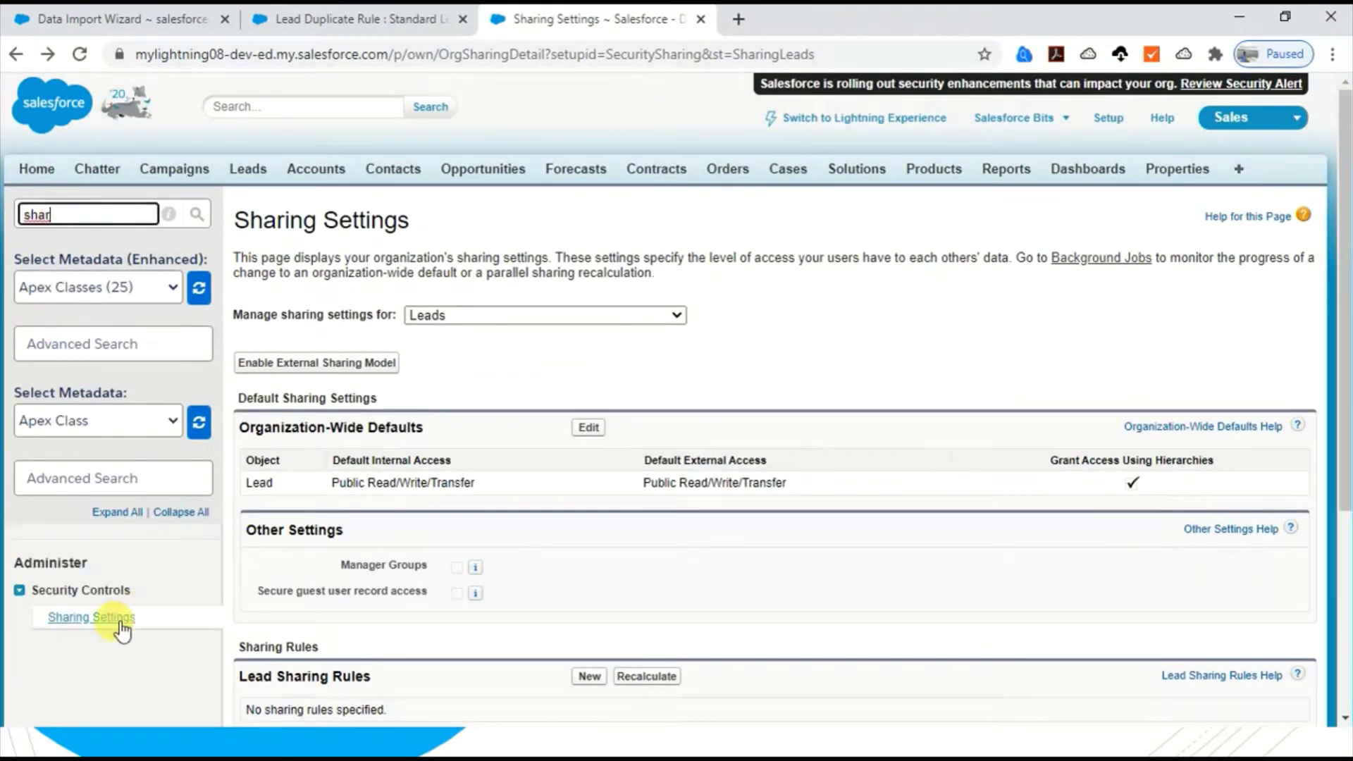
scroll(472, 317, "down", 2)
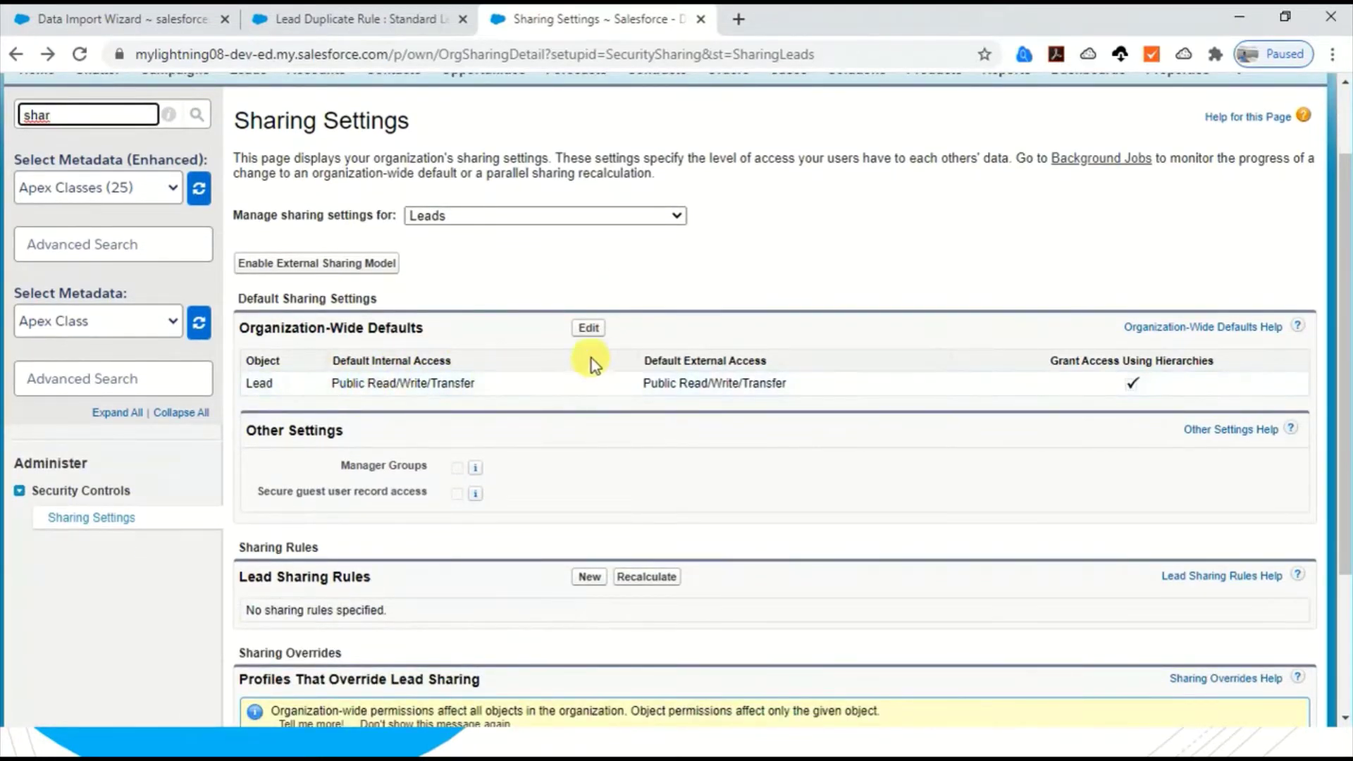
scroll(591, 358, "down", 2)
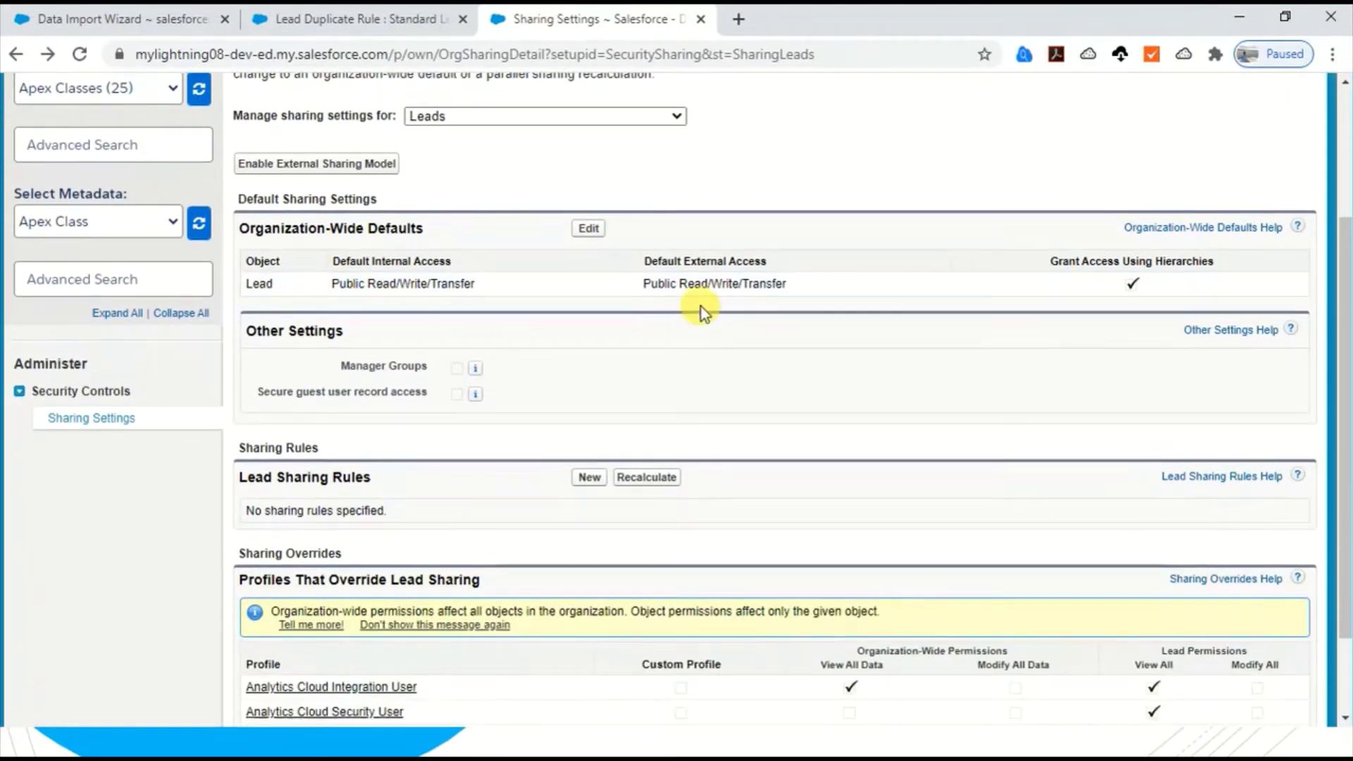
Step: Start a new Lead Sharing Rule and review the Share with options, leaving Public Groups
left_click(589, 478)
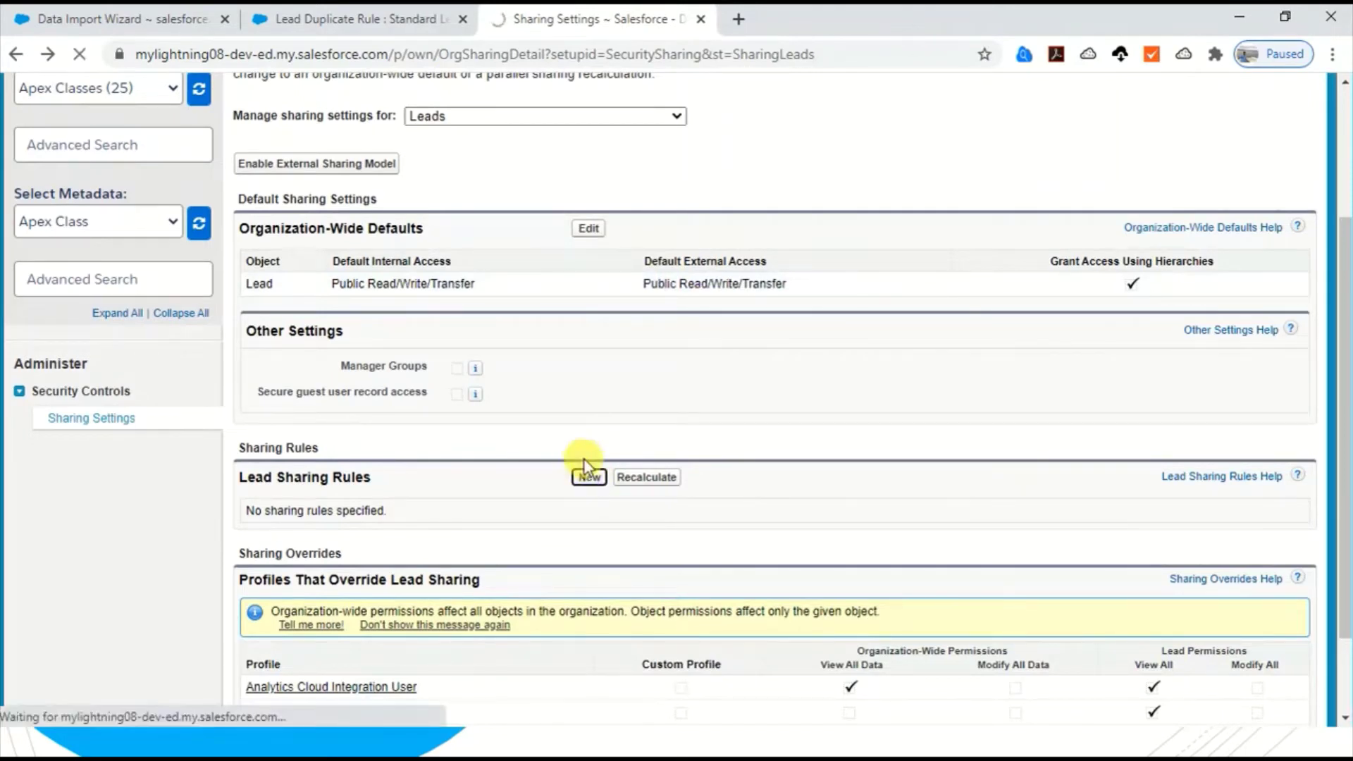
scroll(323, 295, "down", 3)
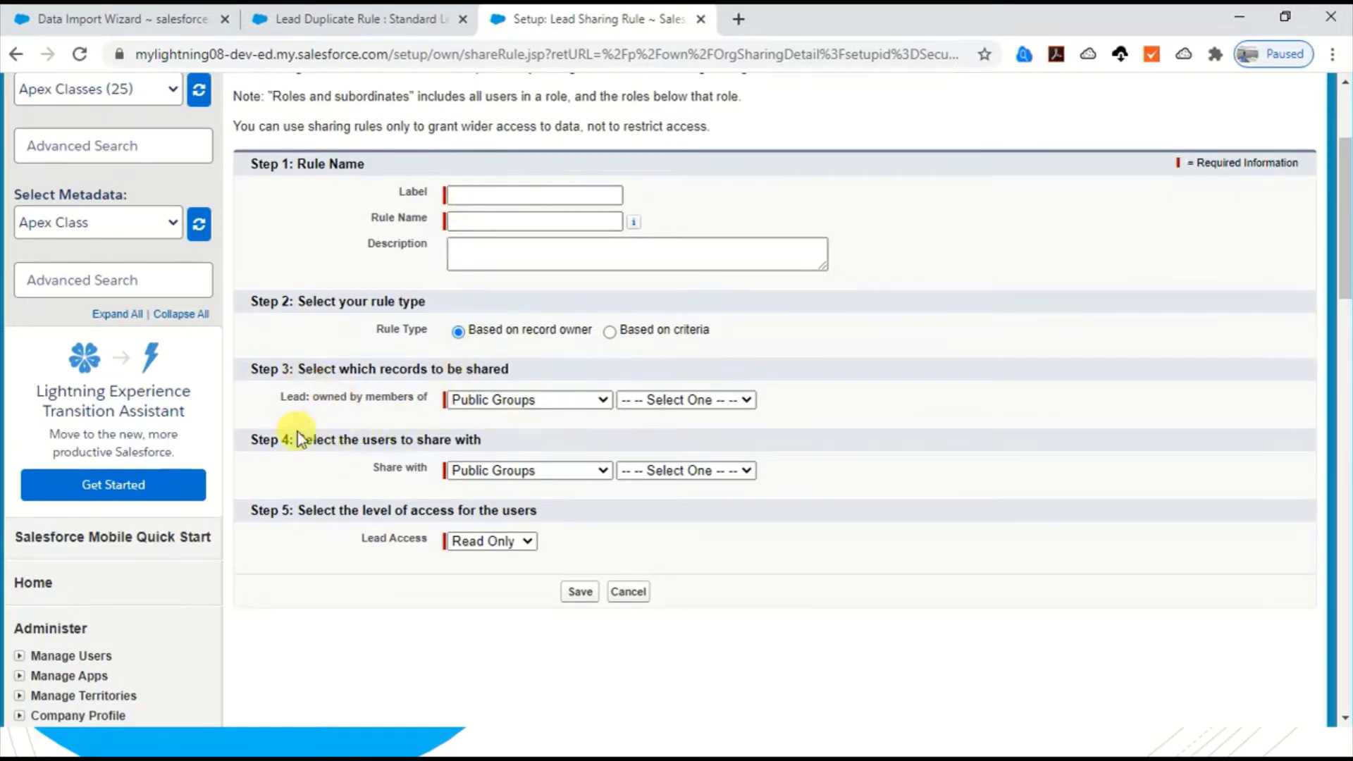
left_click_drag(298, 437, 492, 428)
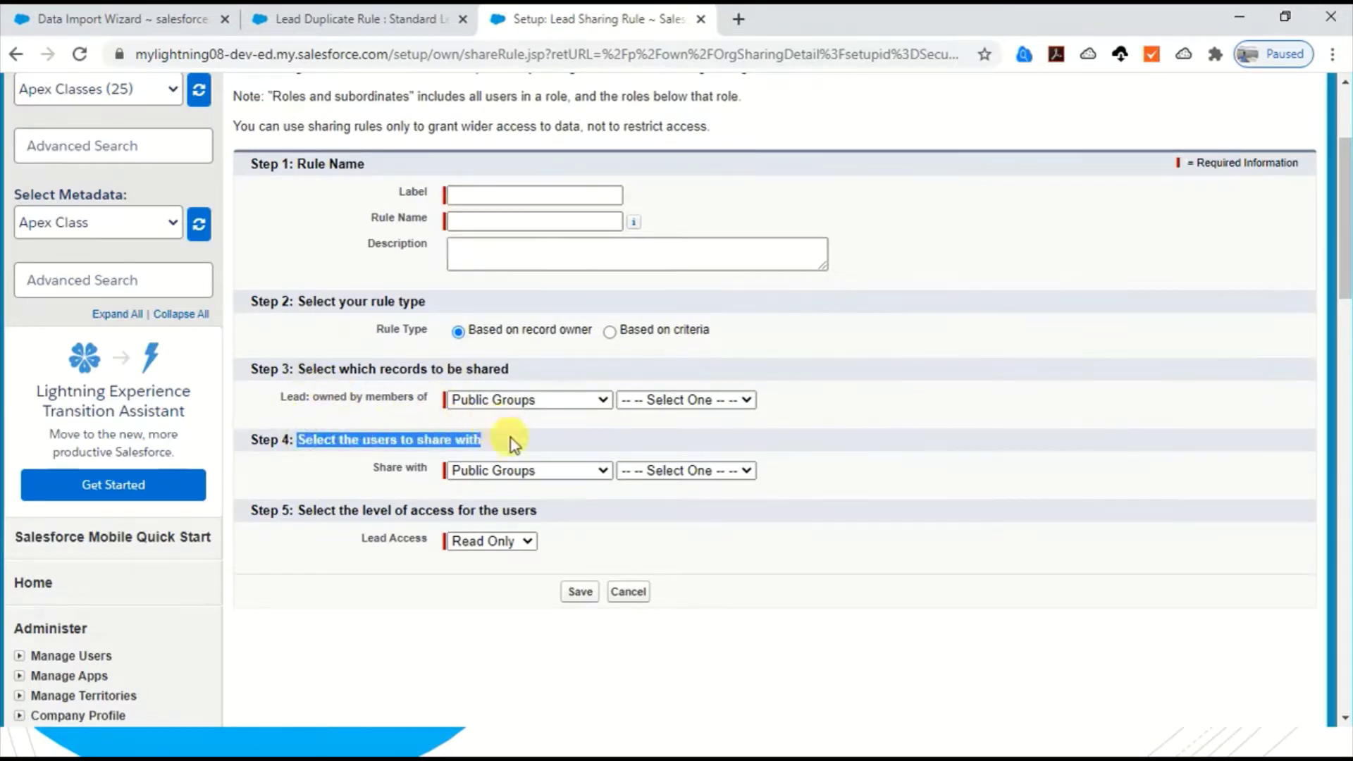
left_click(581, 471)
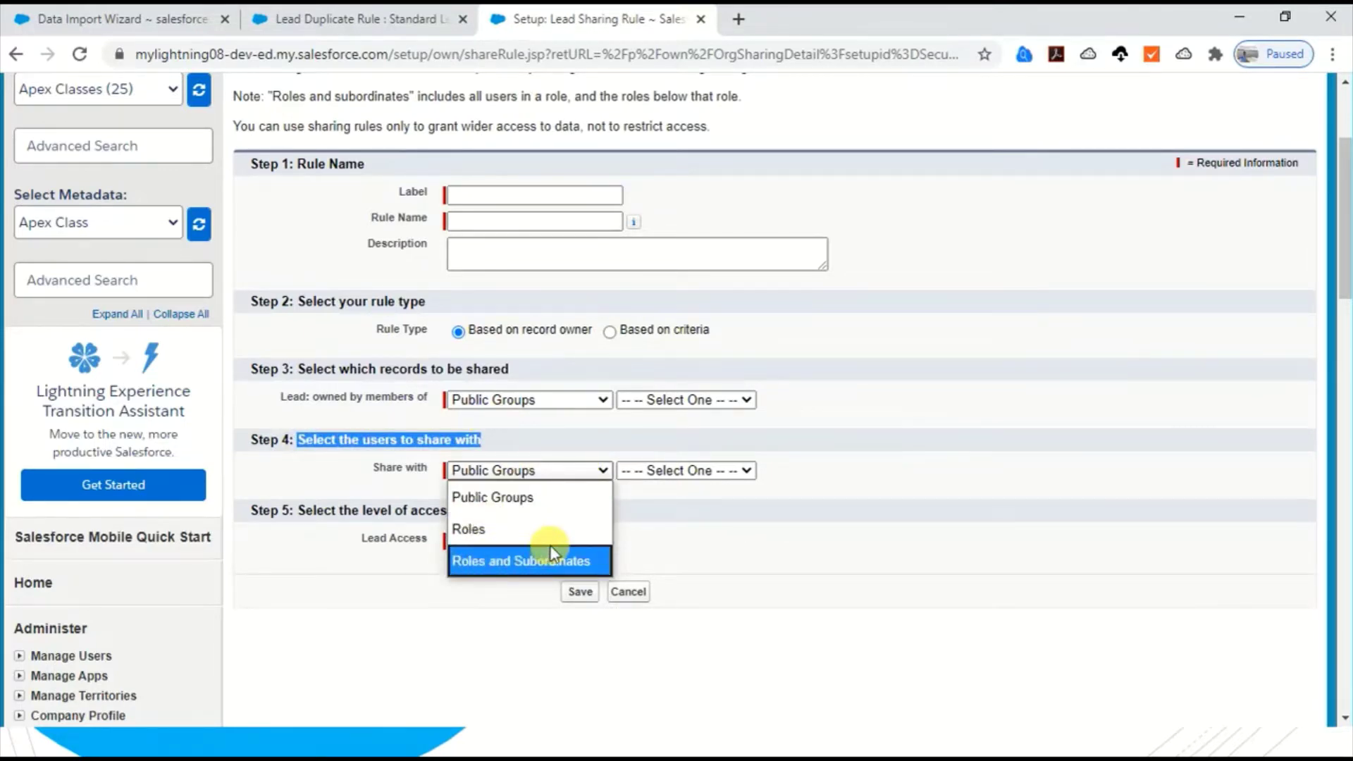
left_click(649, 532)
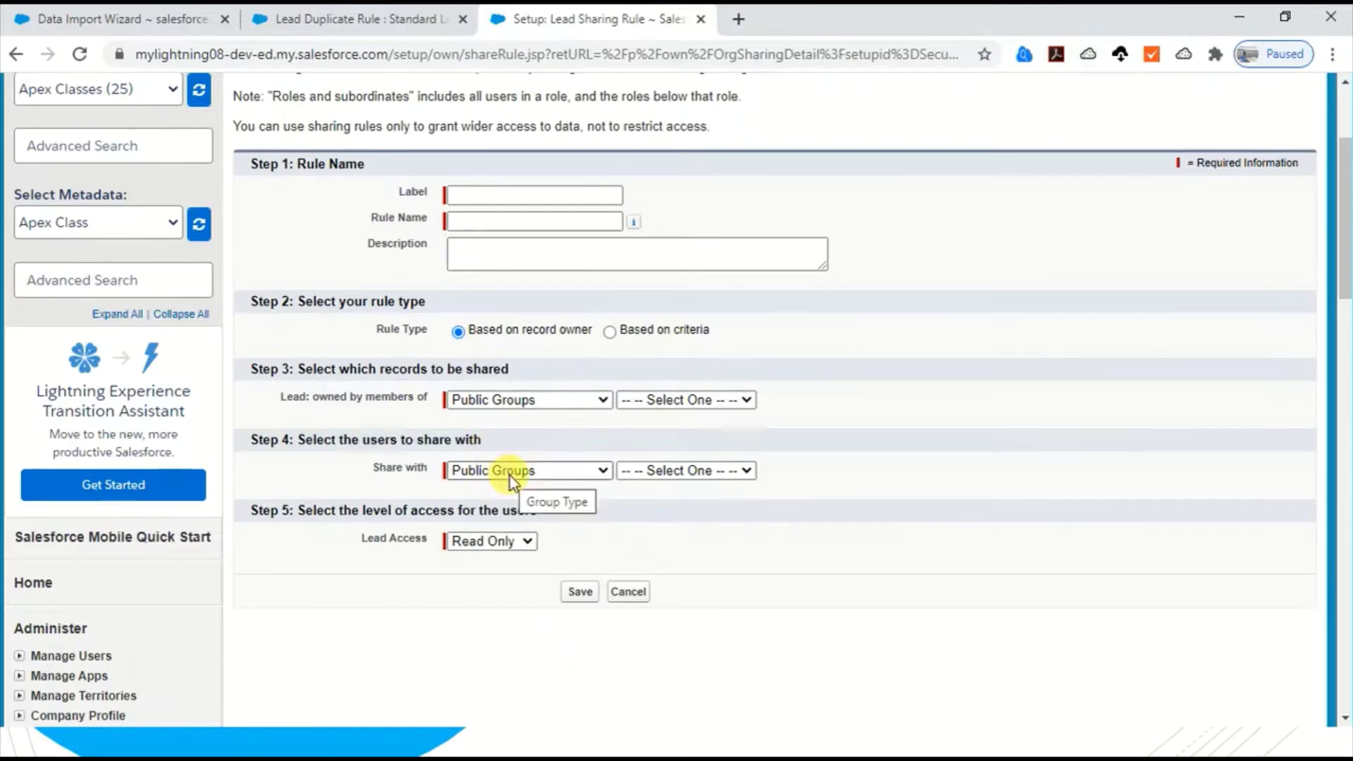
key("alt+Tab")
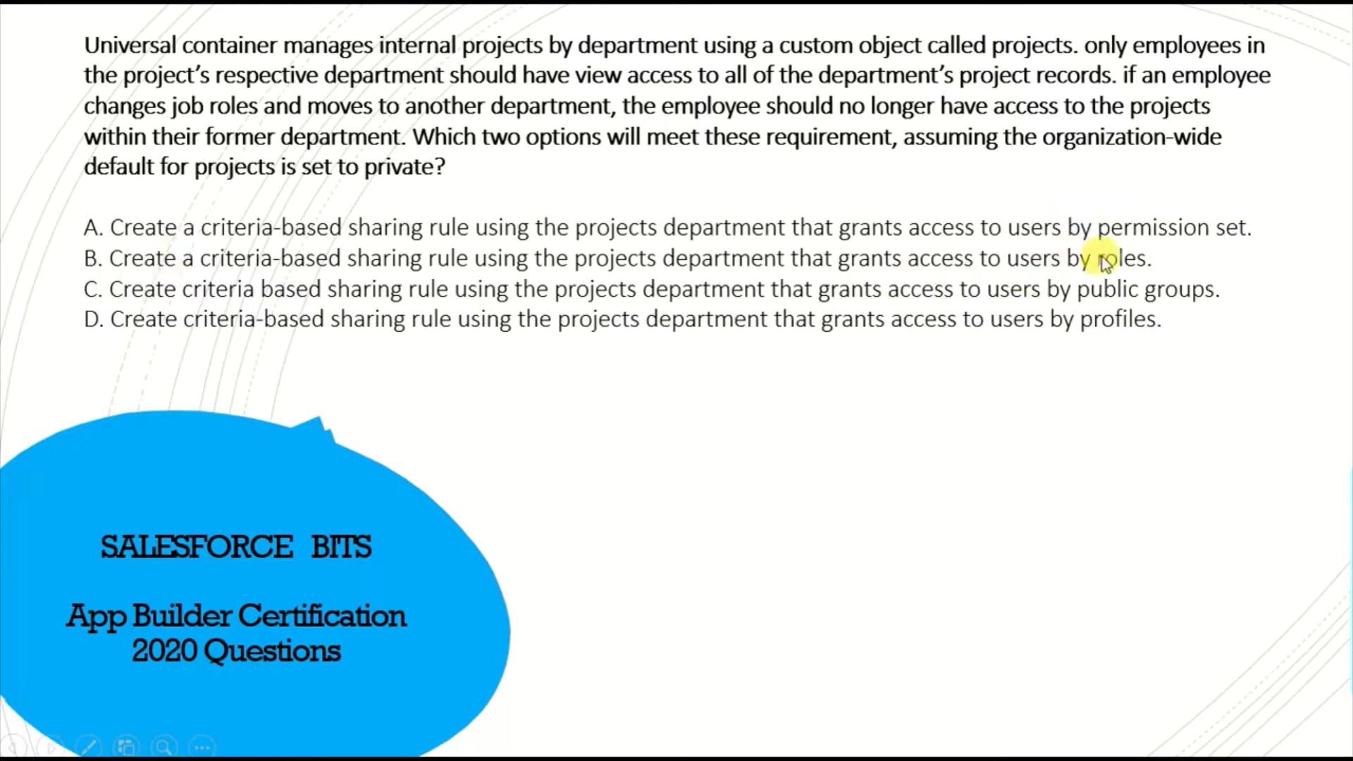
Step: Reveal answers B & C for the projects sharing-rule question
left_click(1107, 295)
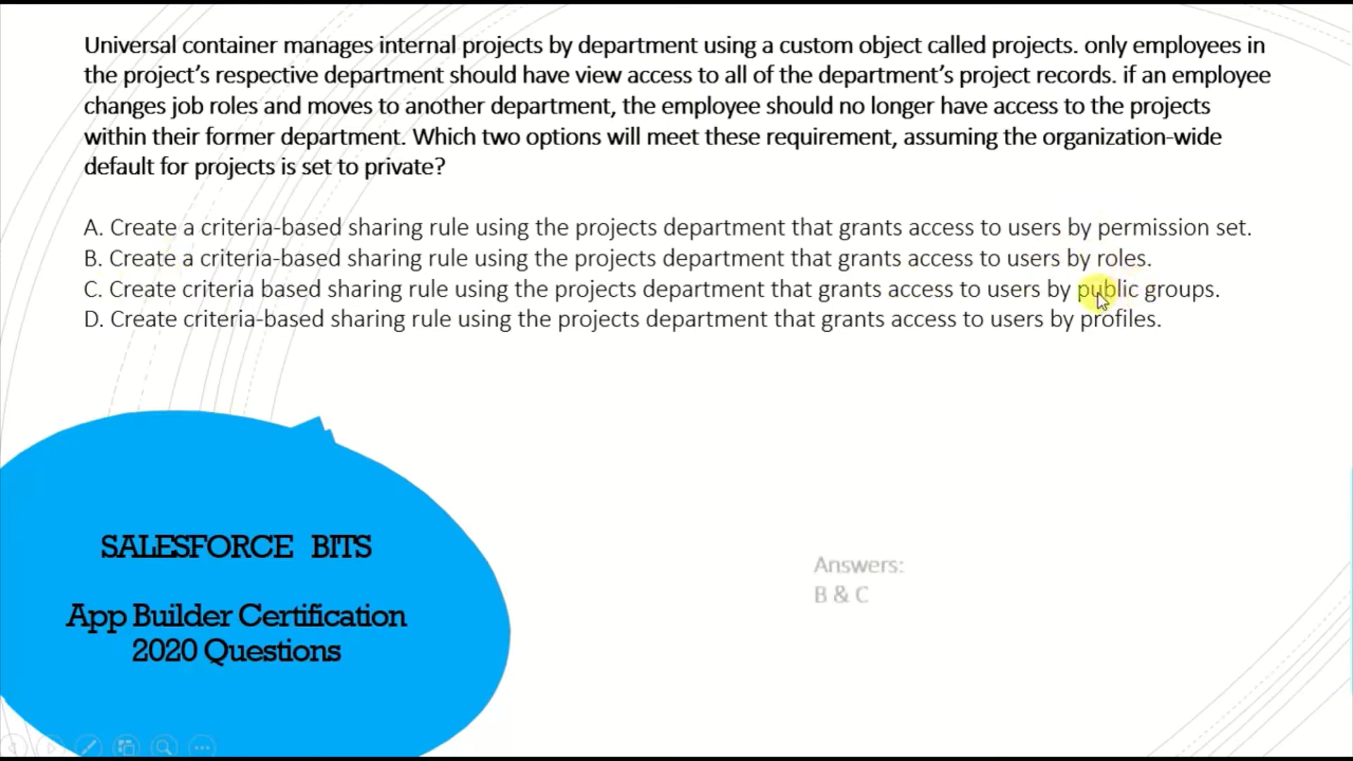